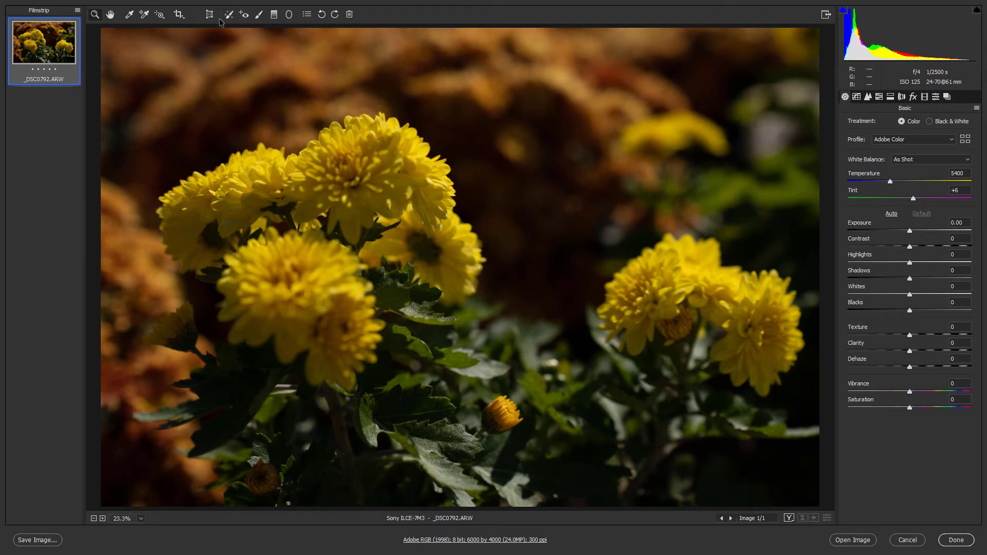
# - Magnify the yellow flower at the centre of the photo to 66.7% and return to 25%
pyautogui.click(95, 15)
pyautogui.click(463, 263)
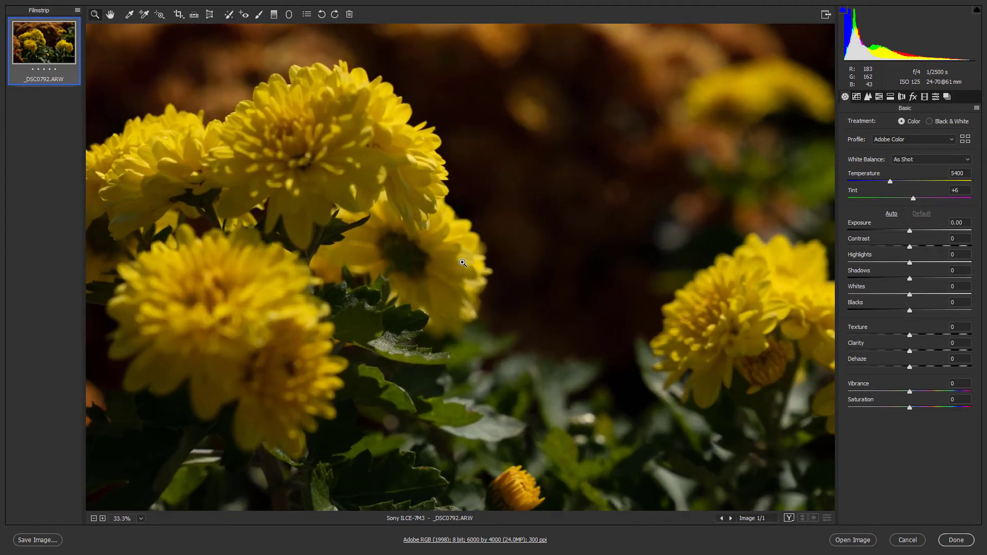
pyautogui.click(462, 263)
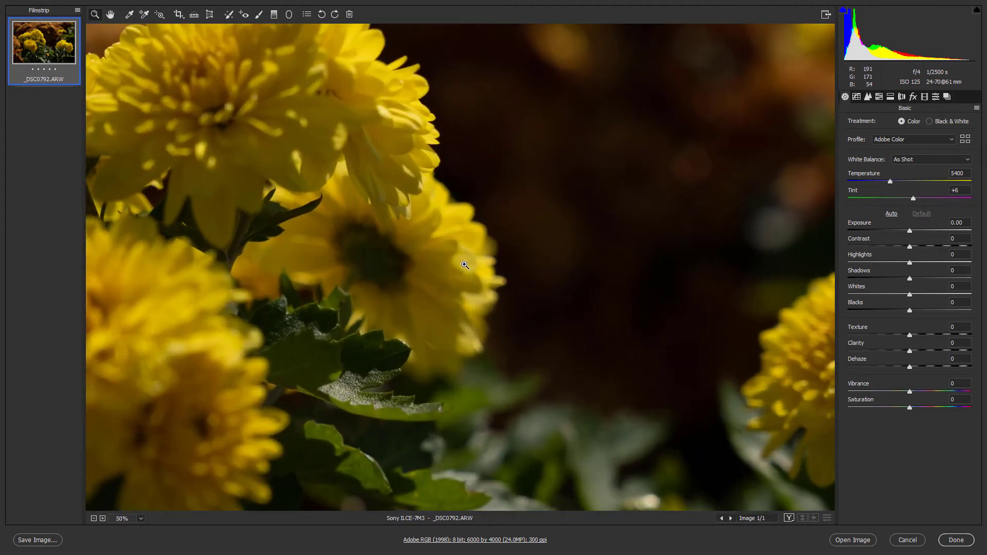
pyautogui.click(465, 265)
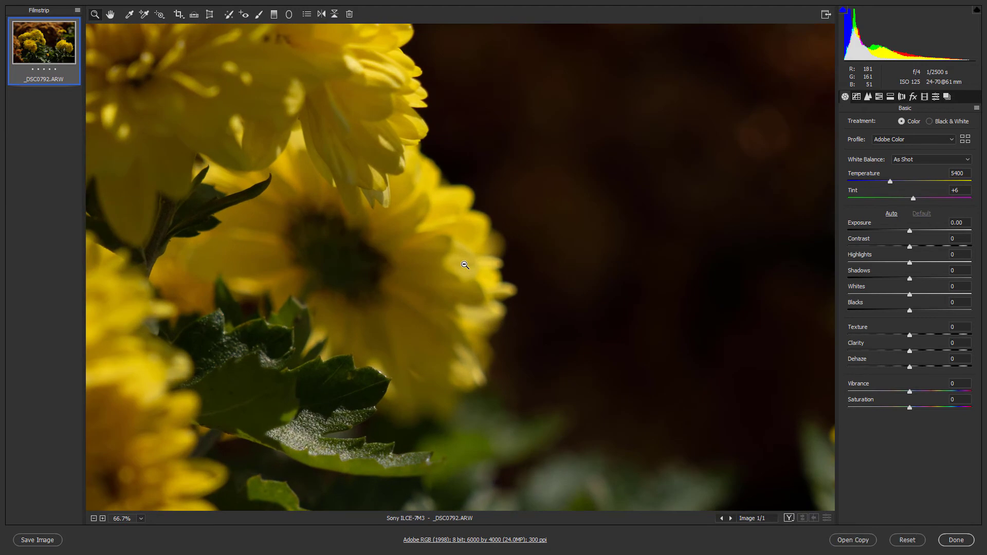
pyautogui.keyDown('alt'); pyautogui.click(464, 265); pyautogui.keyUp('alt')
pyautogui.keyDown('alt'); pyautogui.click(465, 265); pyautogui.keyUp('alt')
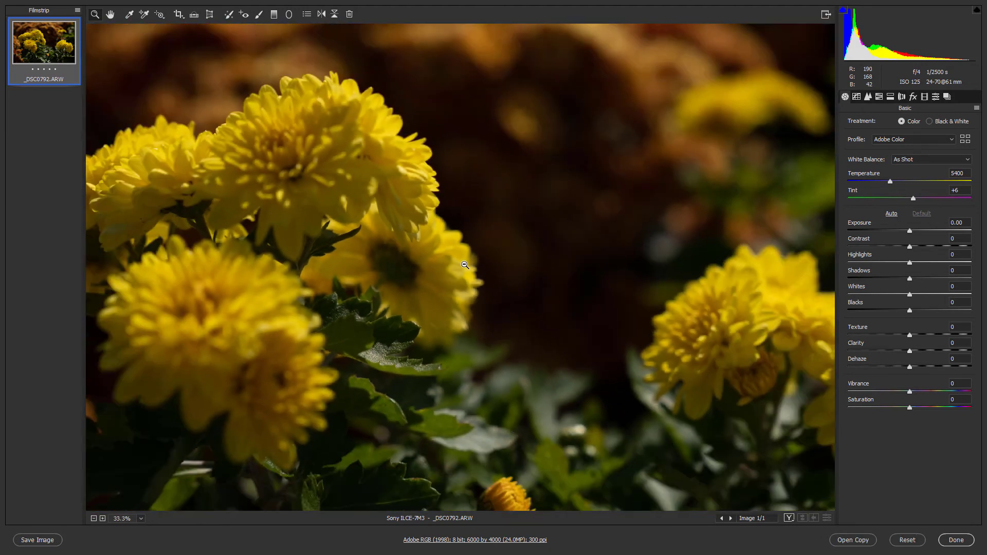
pyautogui.keyDown('alt'); pyautogui.click(464, 265); pyautogui.keyUp('alt')
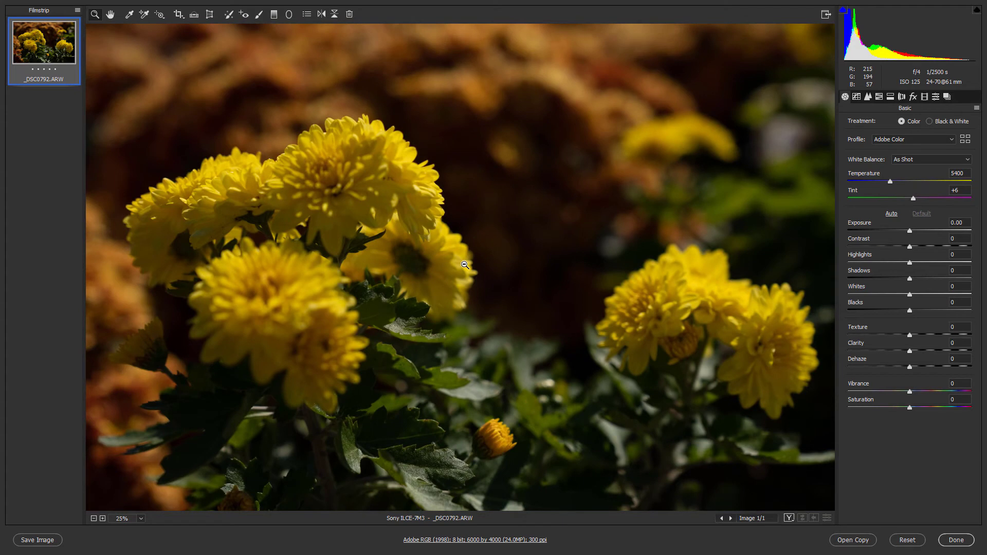
pyautogui.keyDown('alt'); pyautogui.click(464, 265); pyautogui.keyUp('alt')
pyautogui.click(465, 264)
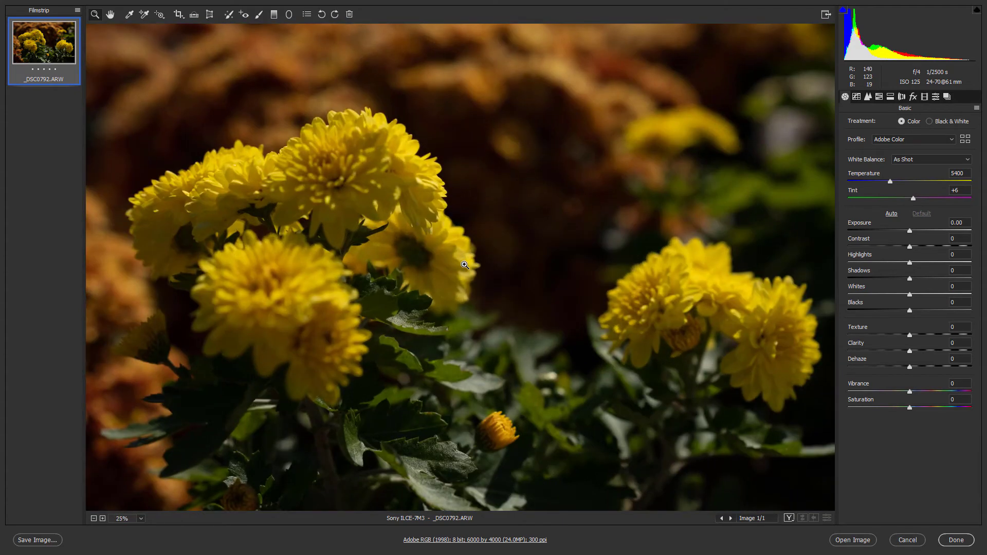
# - View the photo at 100% and at preset zoom levels of 12.5% and 25%, and fit the whole image in view
pyautogui.doubleClick(95, 15)
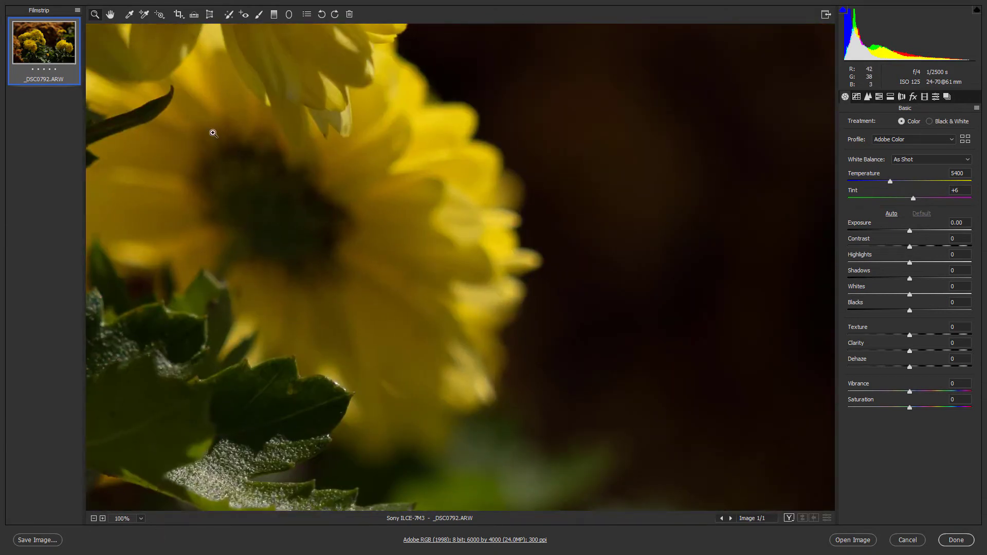
pyautogui.doubleClick(109, 14)
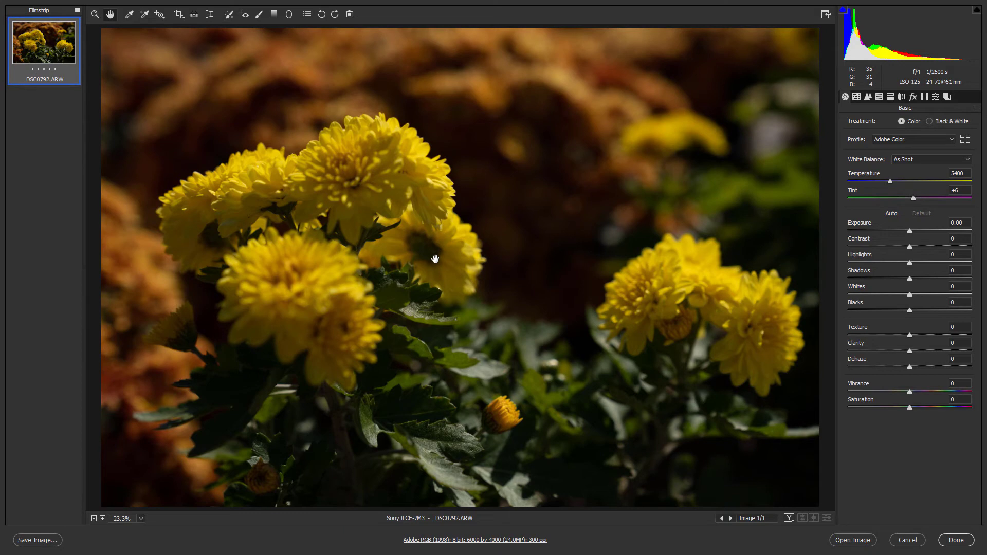
pyautogui.click(141, 518)
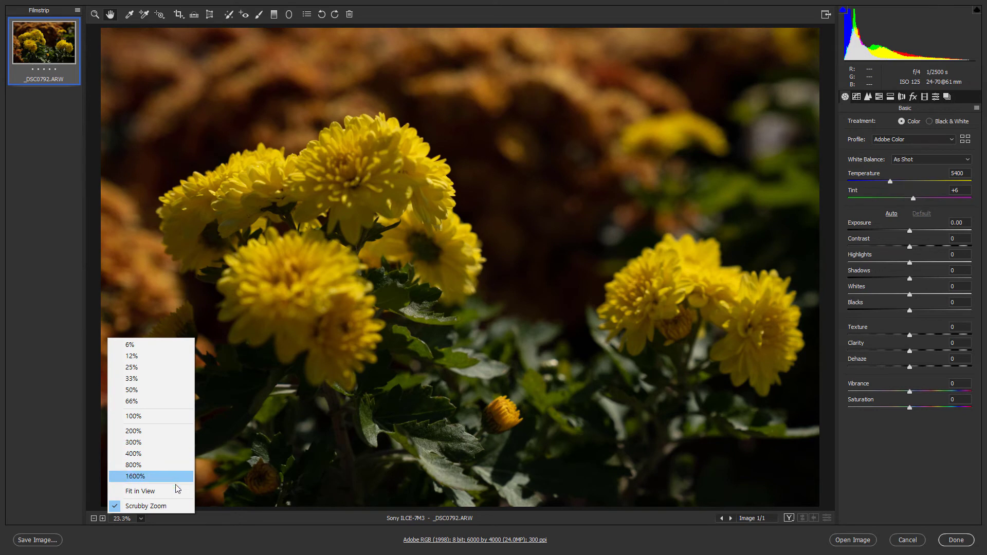
pyautogui.click(205, 529)
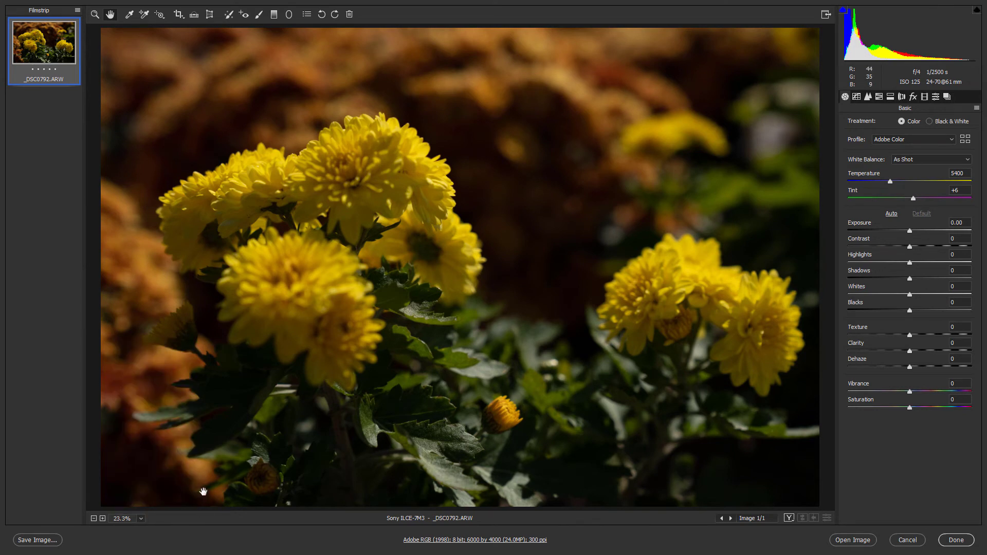
pyautogui.click(93, 518)
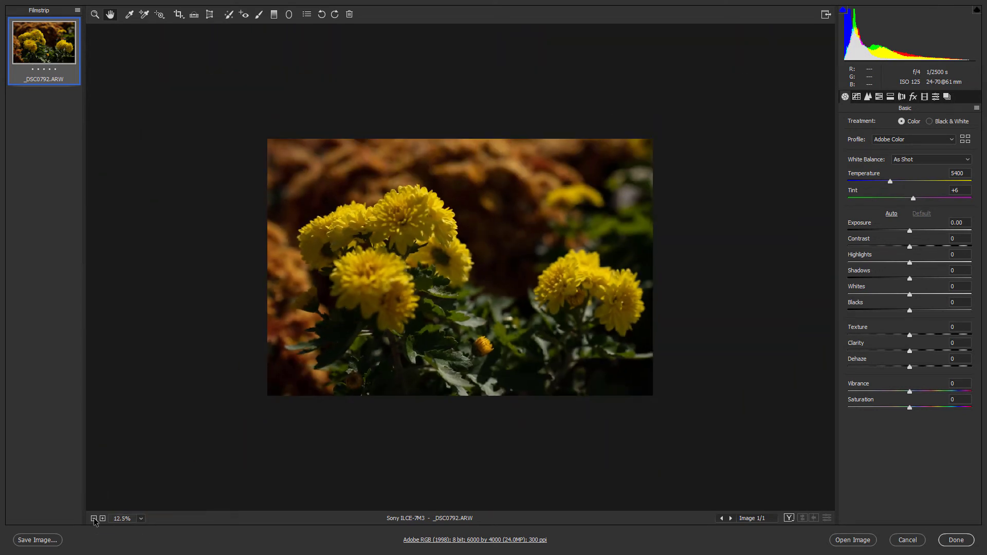
pyautogui.click(103, 519)
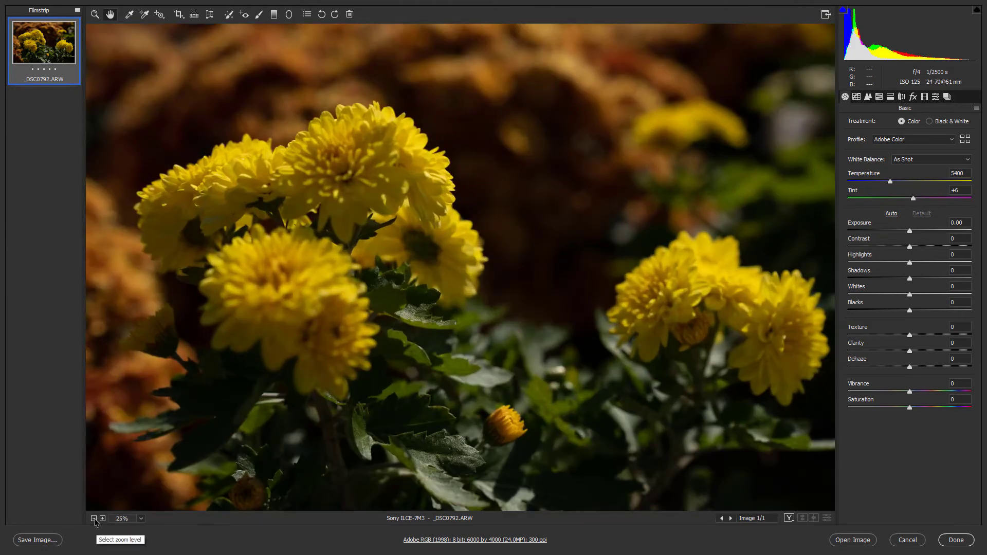
pyautogui.doubleClick(110, 14)
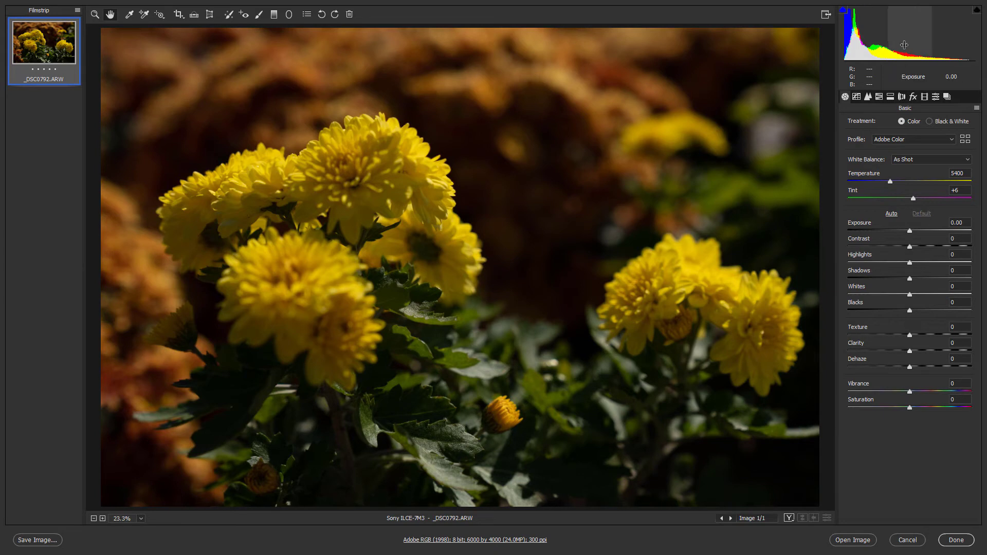
# - Adjust the tones directly in the histogram: Exposure +0.56, Blacks +60 and Highlights +43
pyautogui.moveTo(906, 44); pyautogui.dragTo(929, 44)
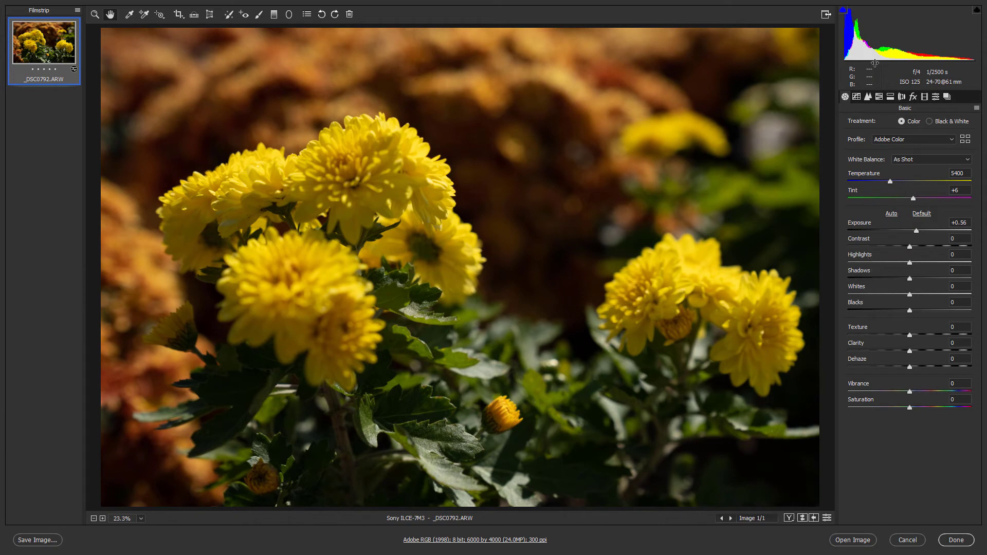
pyautogui.moveTo(852, 50); pyautogui.dragTo(882, 50)
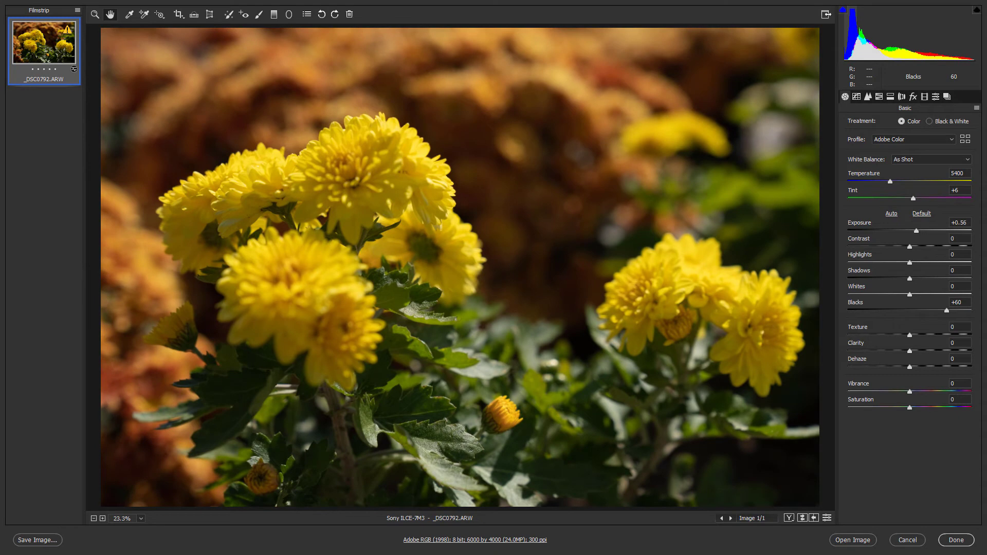
pyautogui.moveTo(946, 50); pyautogui.dragTo(957, 49)
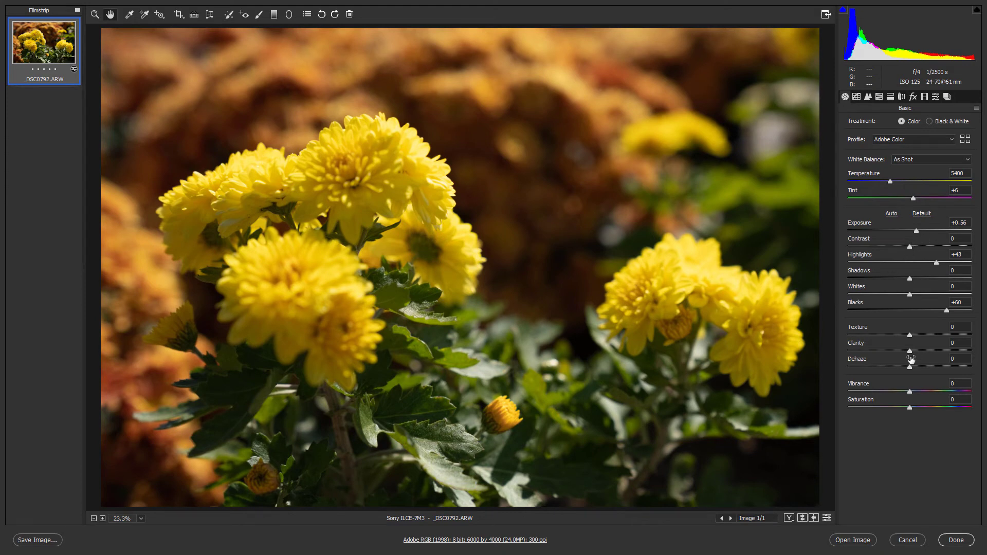
# - Try a Saturation of +100 on the photo and return it to its default value
pyautogui.moveTo(911, 408); pyautogui.dragTo(973, 411)
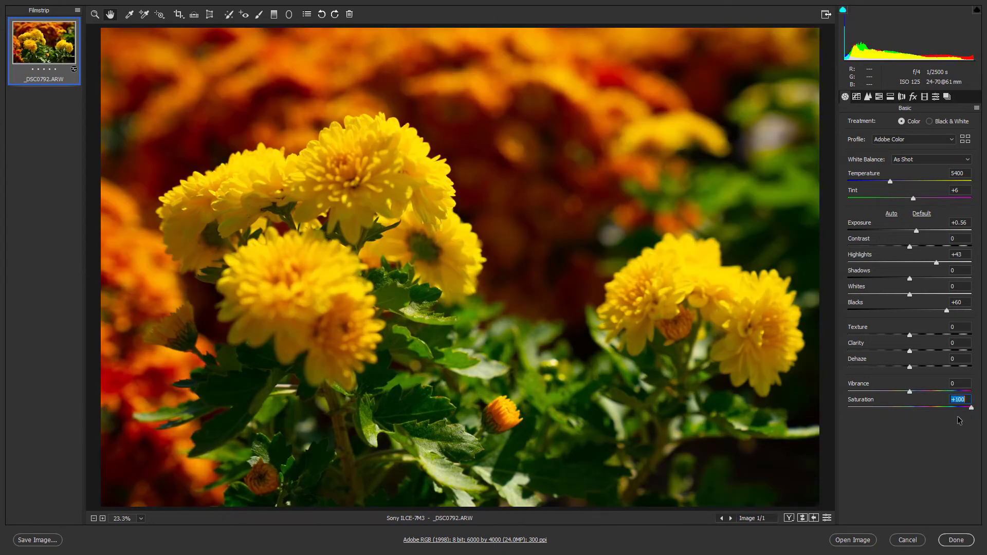
pyautogui.doubleClick(971, 408)
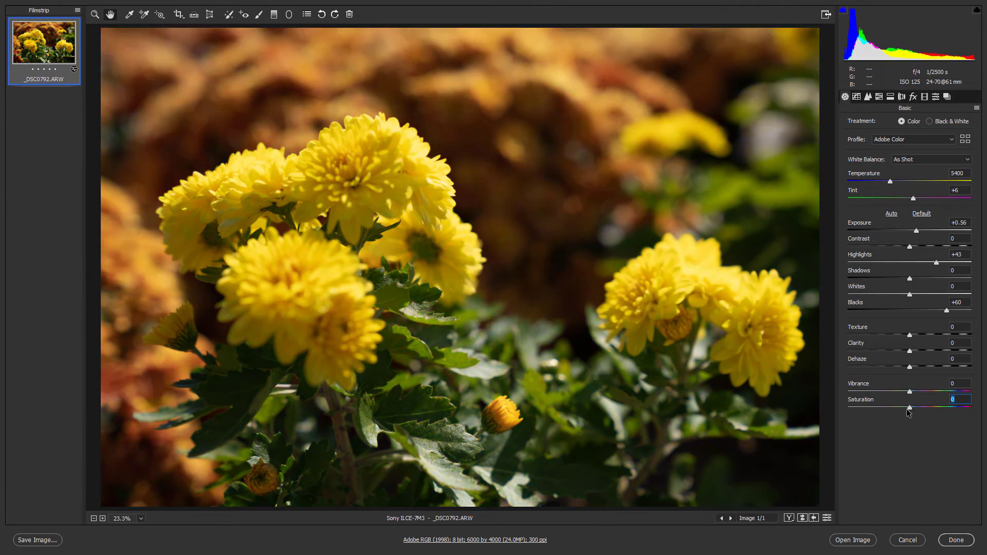
# - Set the luminance noise reduction to 39 and the sharpening amount to 44
pyautogui.click(857, 97)
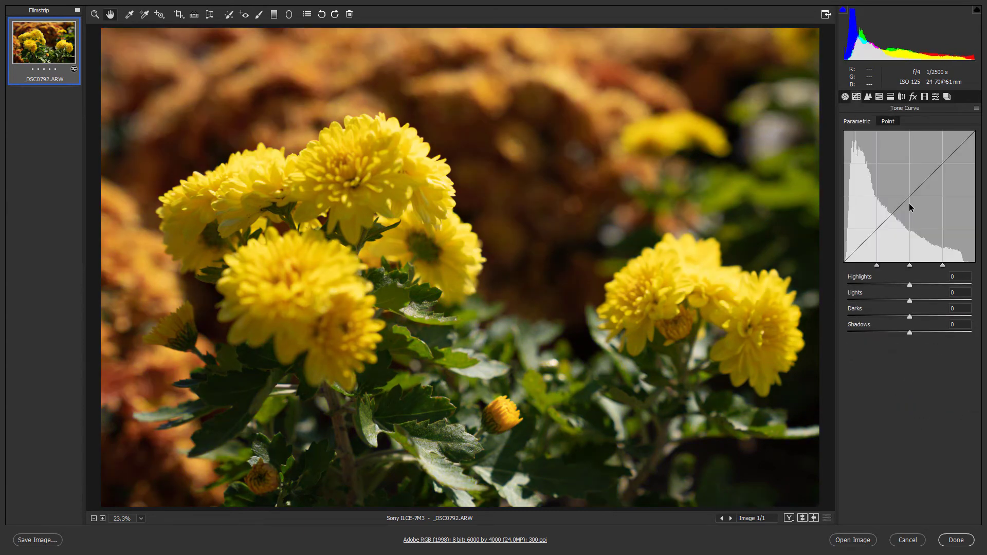
pyautogui.click(868, 97)
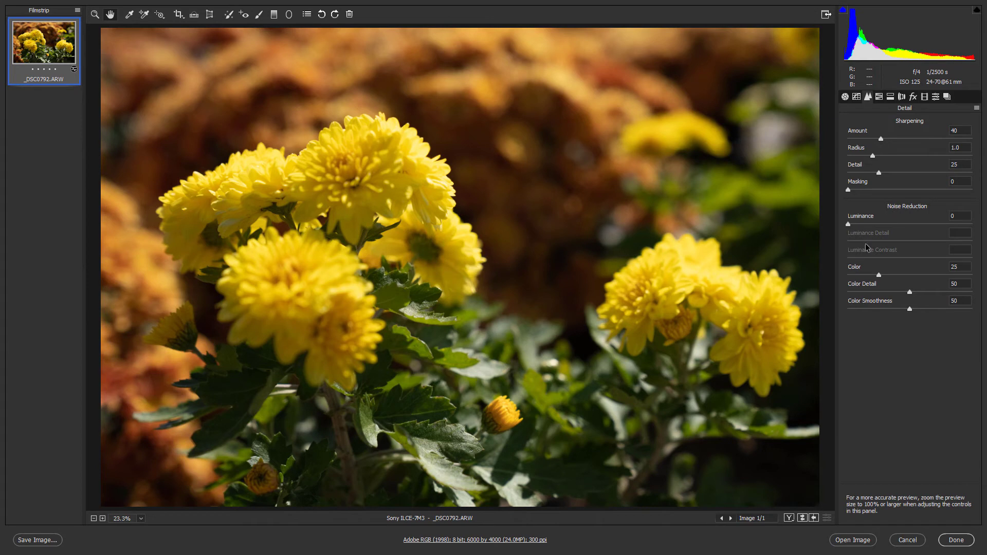
pyautogui.moveTo(850, 224); pyautogui.dragTo(887, 225)
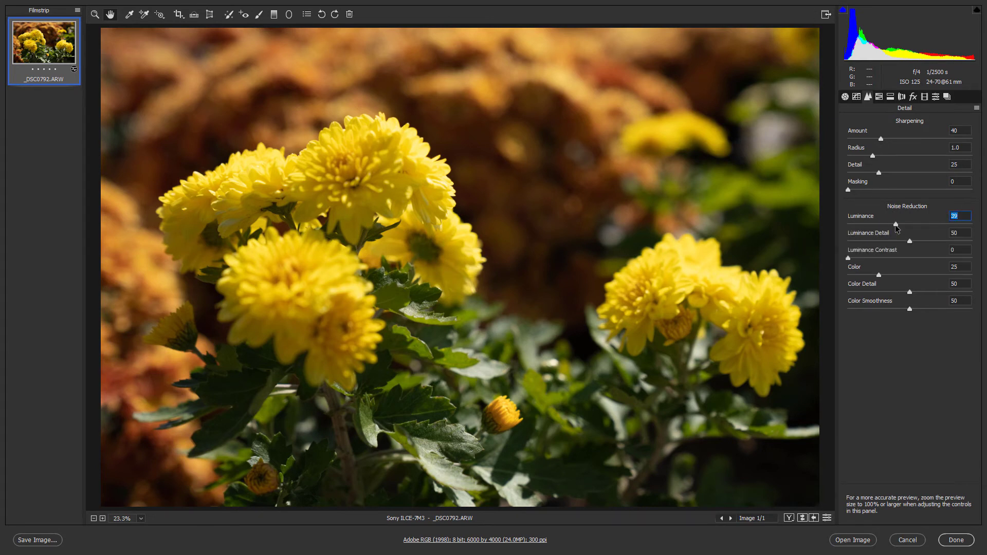
pyautogui.click(882, 139)
pyautogui.moveTo(882, 138); pyautogui.dragTo(886, 138)
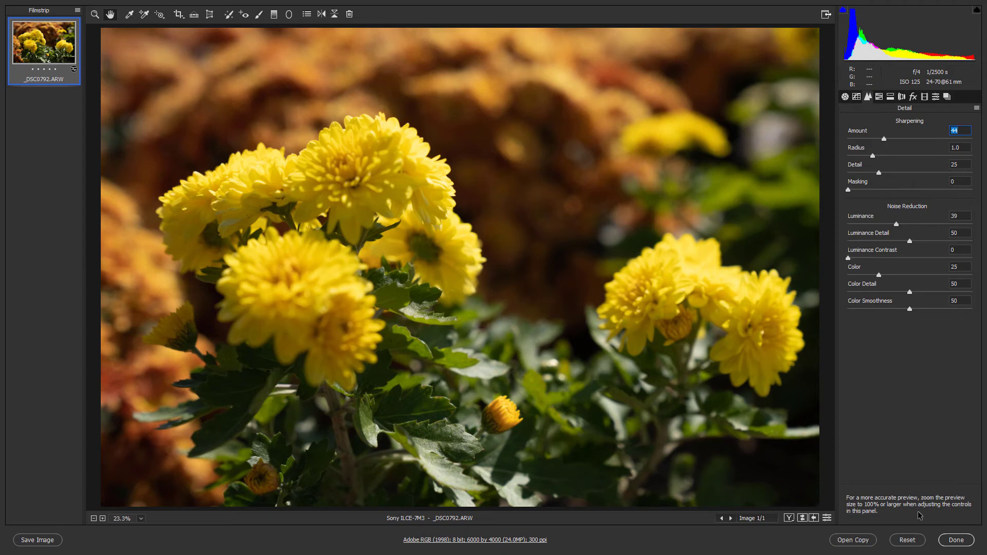
# - Reset all adjustments made to the photo
pyautogui.press('alt')
pyautogui.keyDown('alt'); pyautogui.click(915, 542); pyautogui.keyUp('alt')
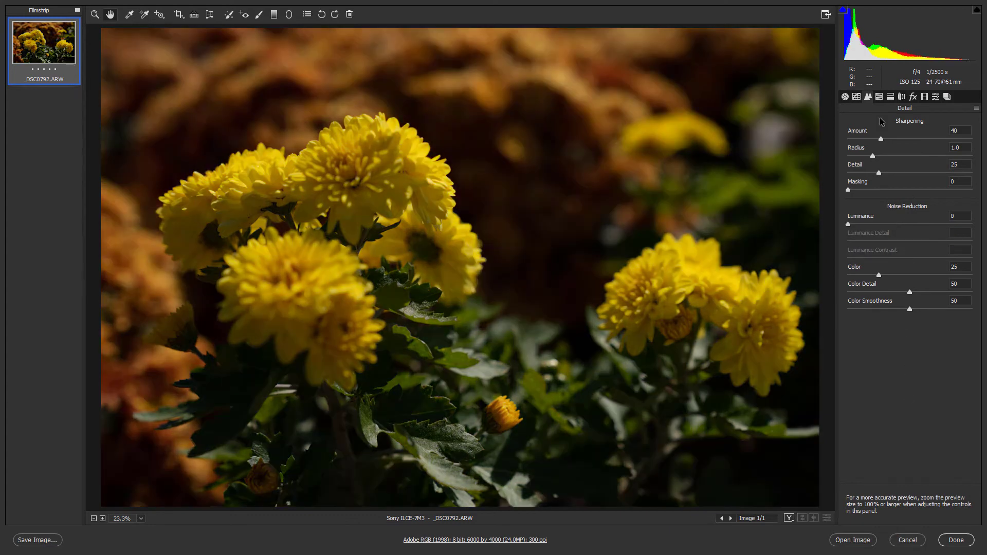
# - Look through the HSL, Effects and Calibration settings
pyautogui.click(880, 98)
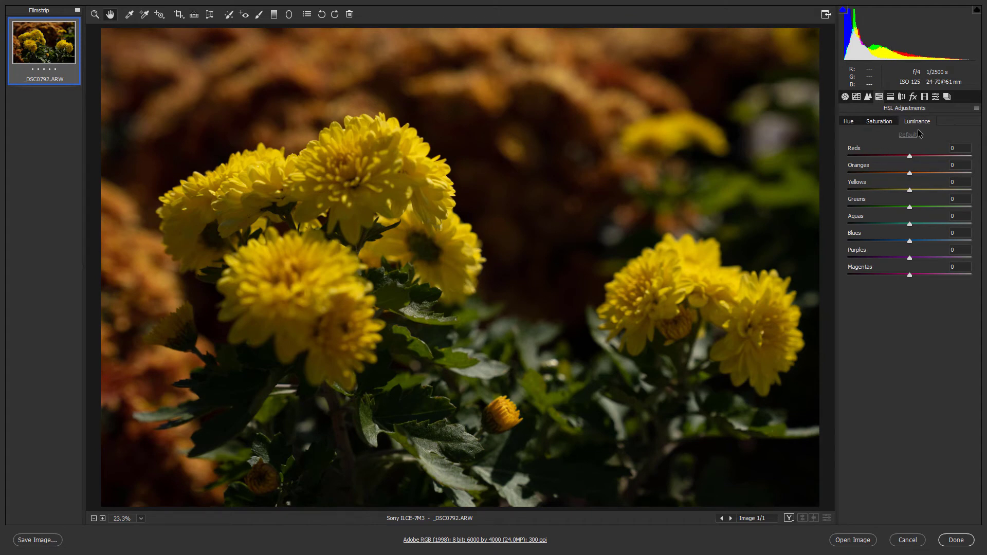
pyautogui.click(904, 97)
pyautogui.click(919, 98)
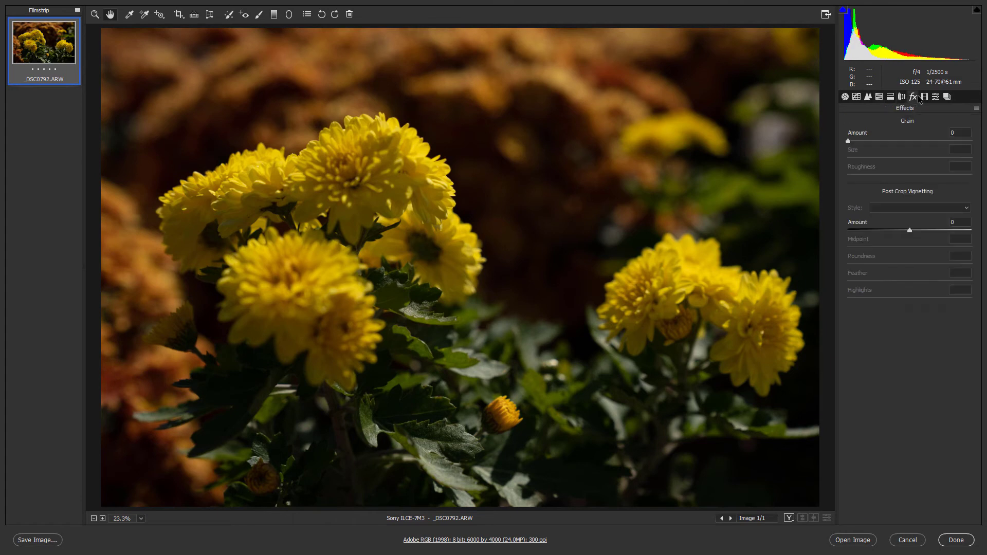
pyautogui.click(925, 97)
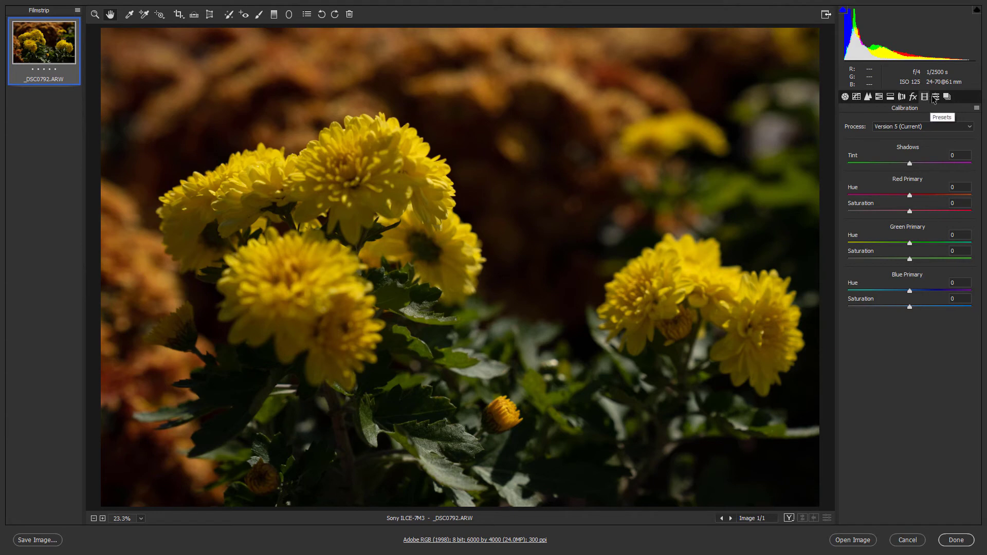
# - Browse the B&W, Curve, Grain and Vignetting preset groups, and preview presets on the photo
pyautogui.click(935, 98)
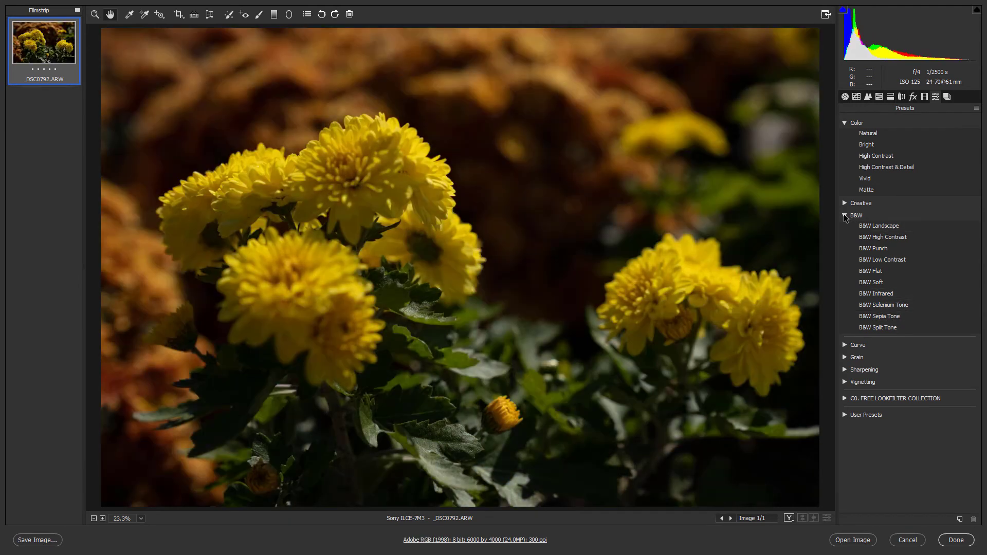
pyautogui.click(845, 216)
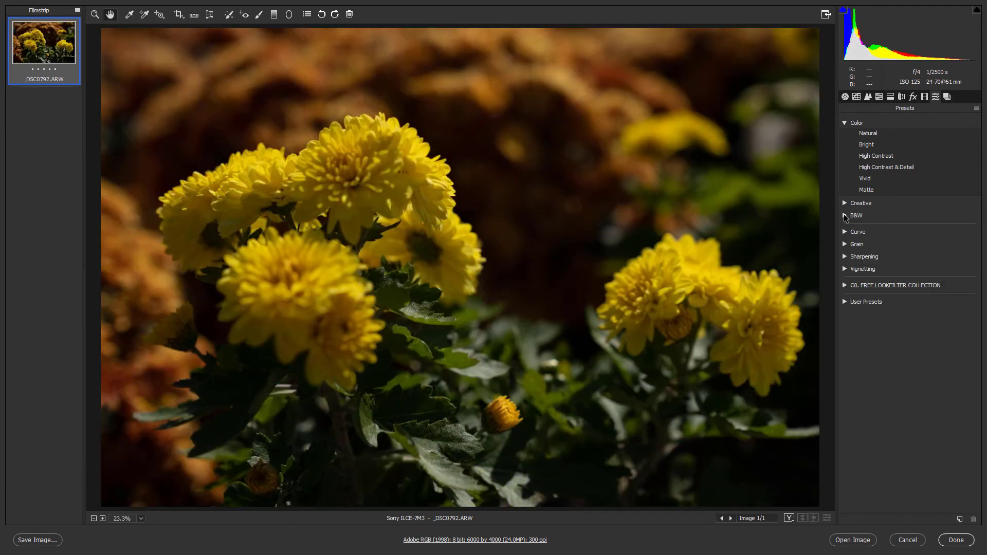
pyautogui.click(846, 231)
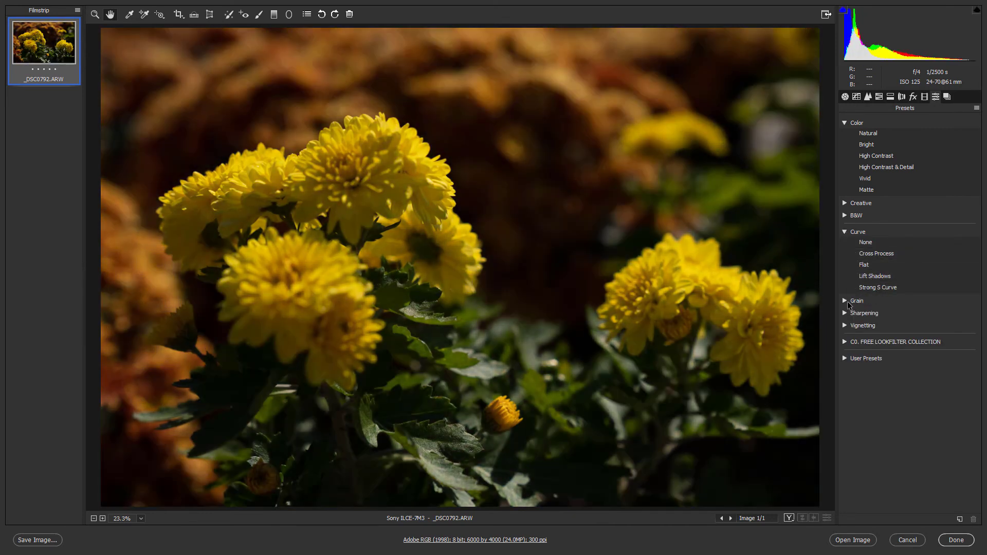
pyautogui.click(848, 301)
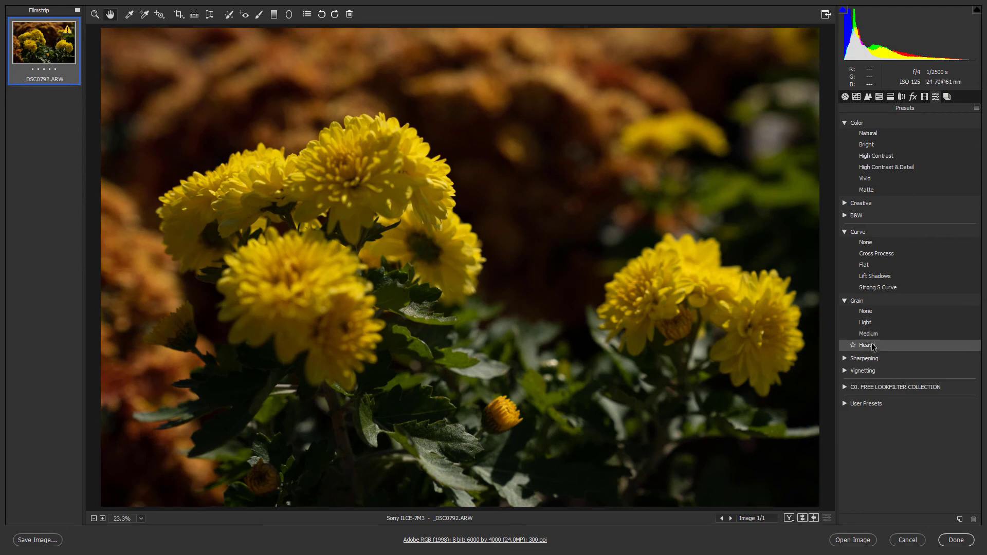
pyautogui.click(846, 301)
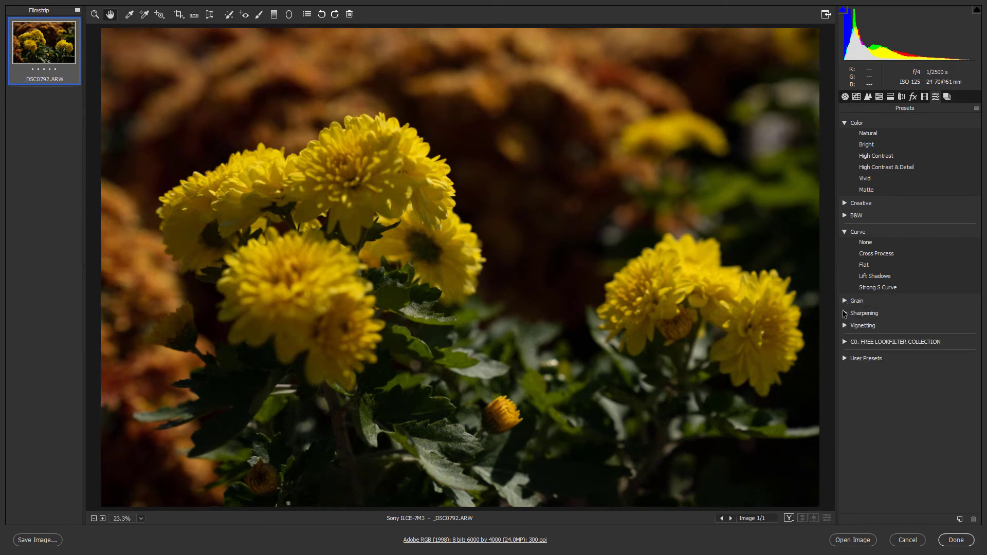
pyautogui.click(846, 325)
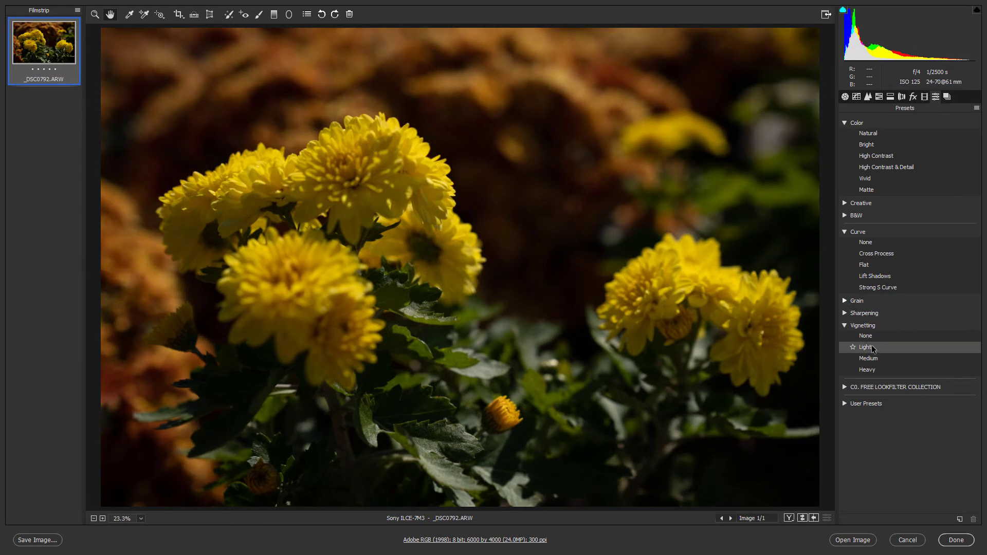
pyautogui.click(846, 327)
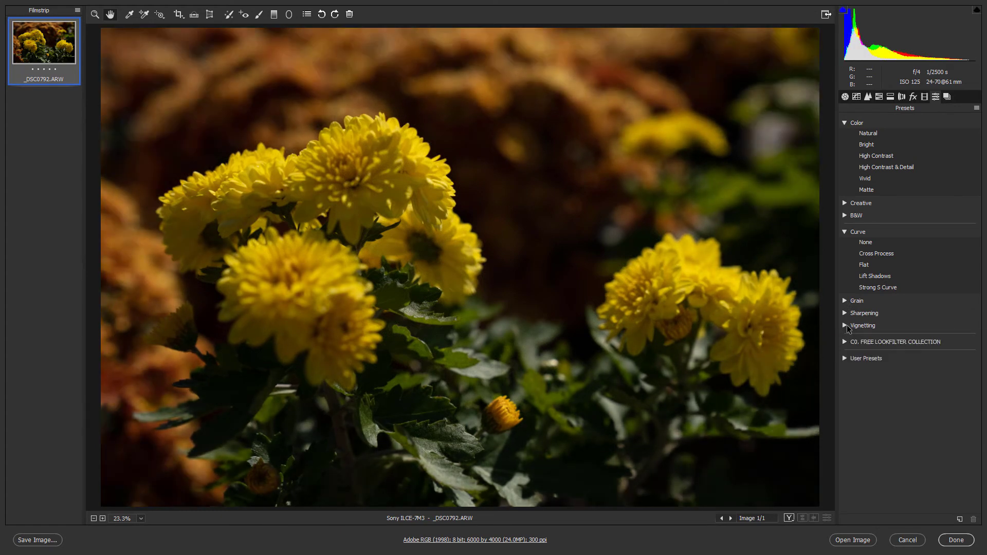
# - Apply the High Contrast color preset to the photo
pyautogui.click(893, 193)
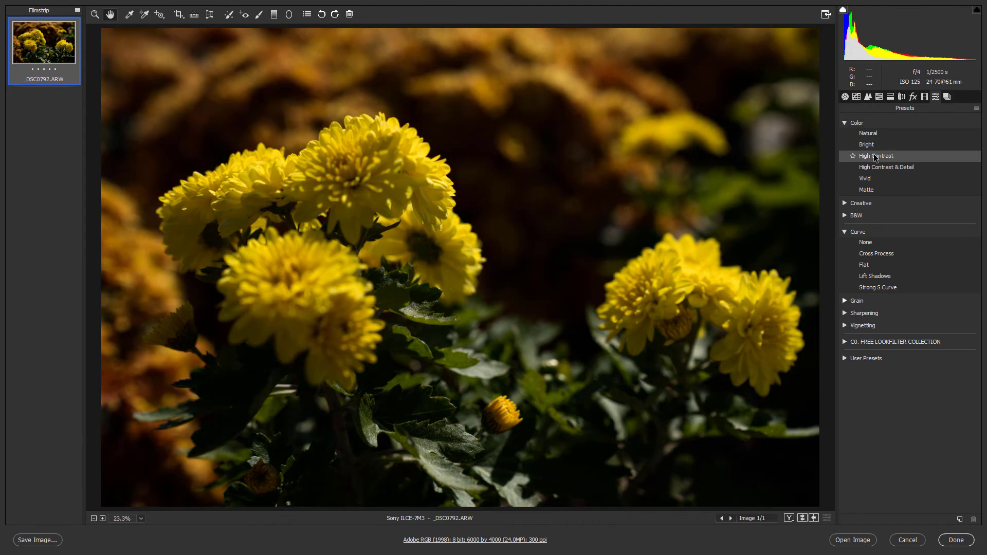
pyautogui.click(875, 158)
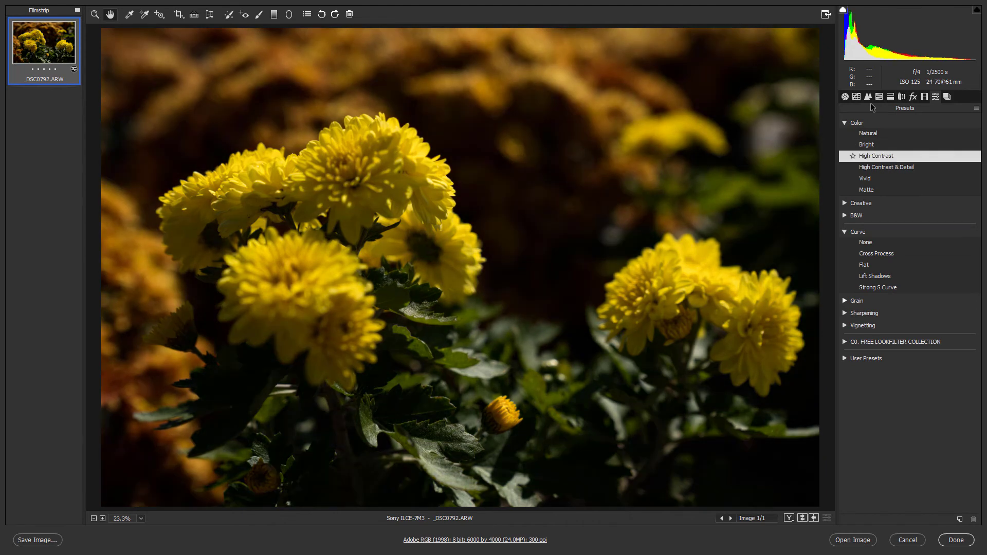
# - Lighten the flower photo's dark tones through the histogram and reset all adjustments made to it
pyautogui.moveTo(850, 44); pyautogui.dragTo(886, 43)
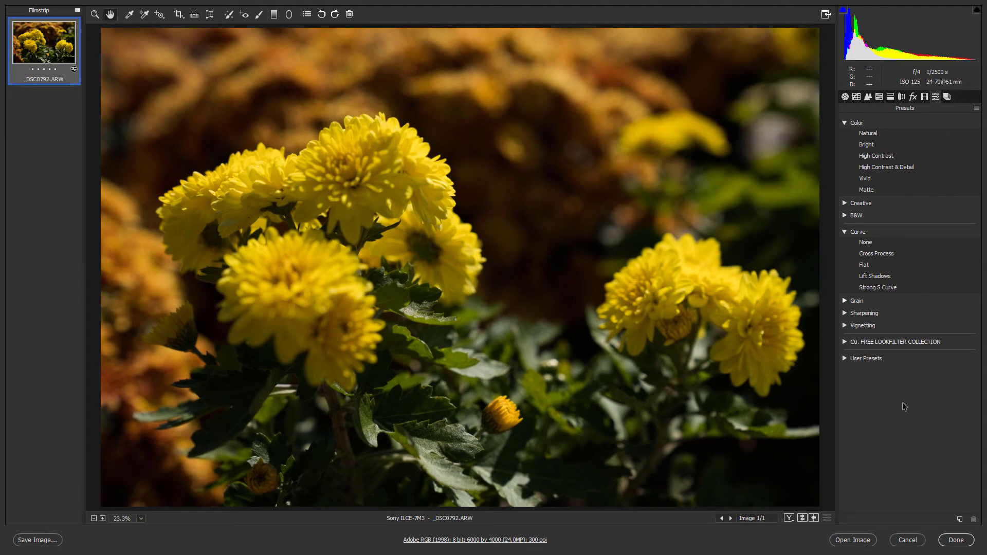
pyautogui.press('alt')
pyautogui.keyDown('alt'); pyautogui.click(907, 539); pyautogui.keyUp('alt')
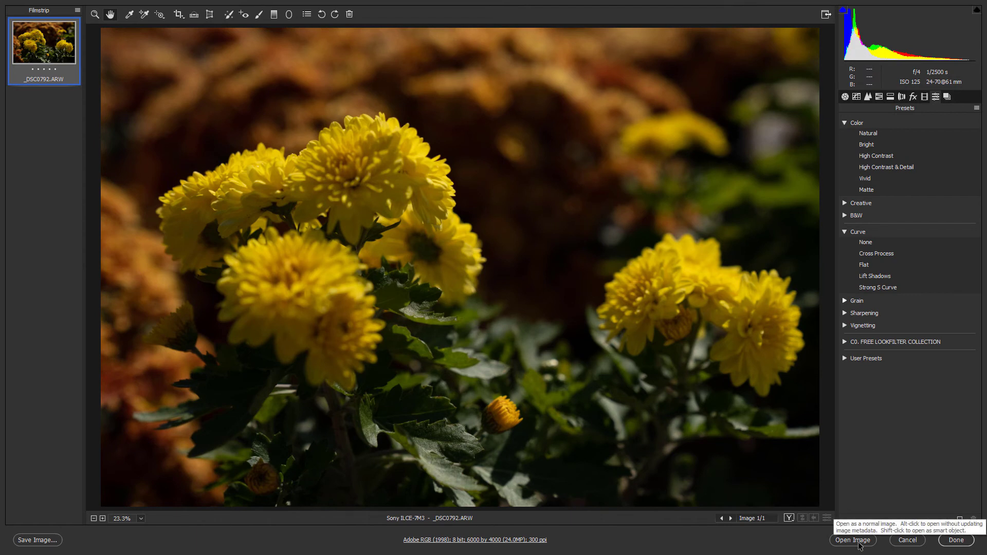
pyautogui.press('shift')
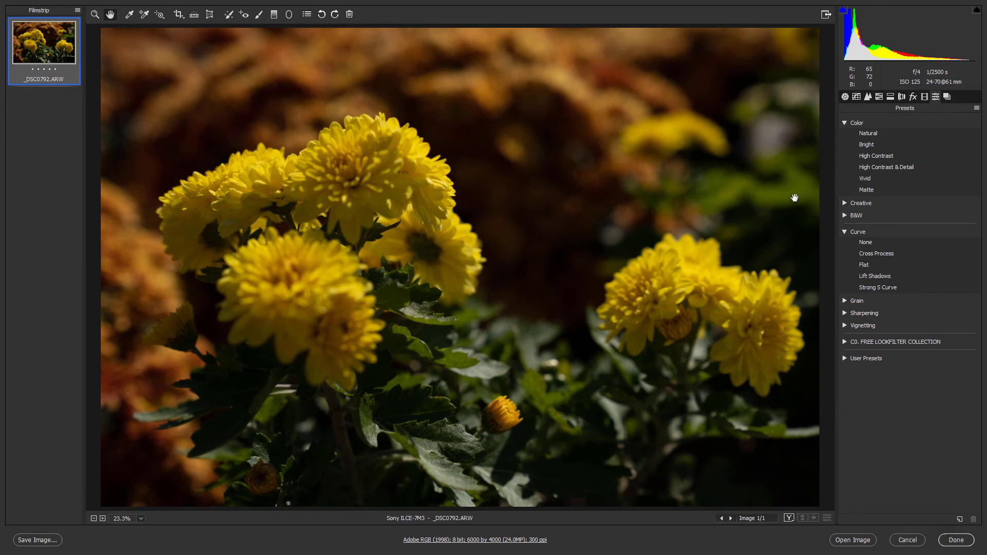
# - Apply the Bright color preset to the flower photo and finish editing, keeping the adjustments
pyautogui.click(870, 148)
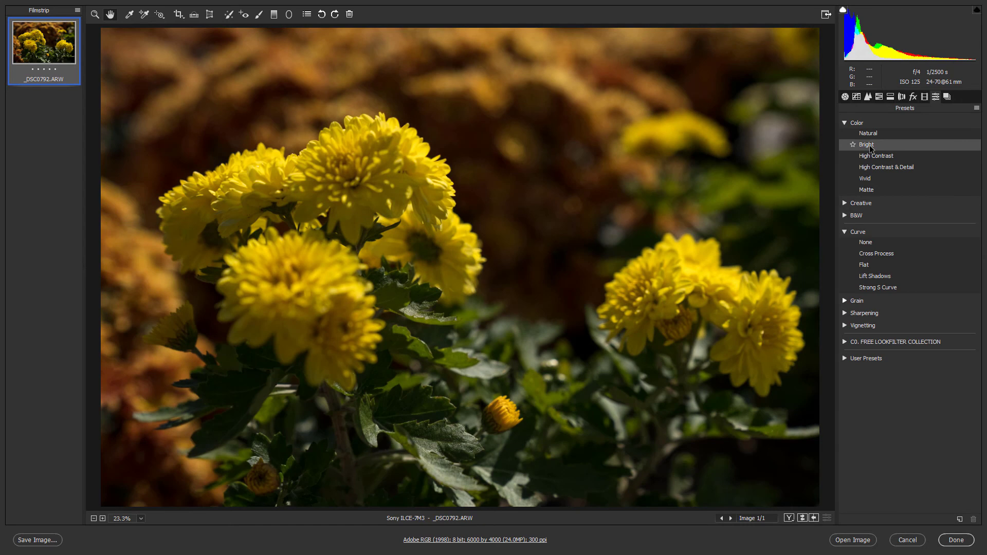
pyautogui.click(871, 148)
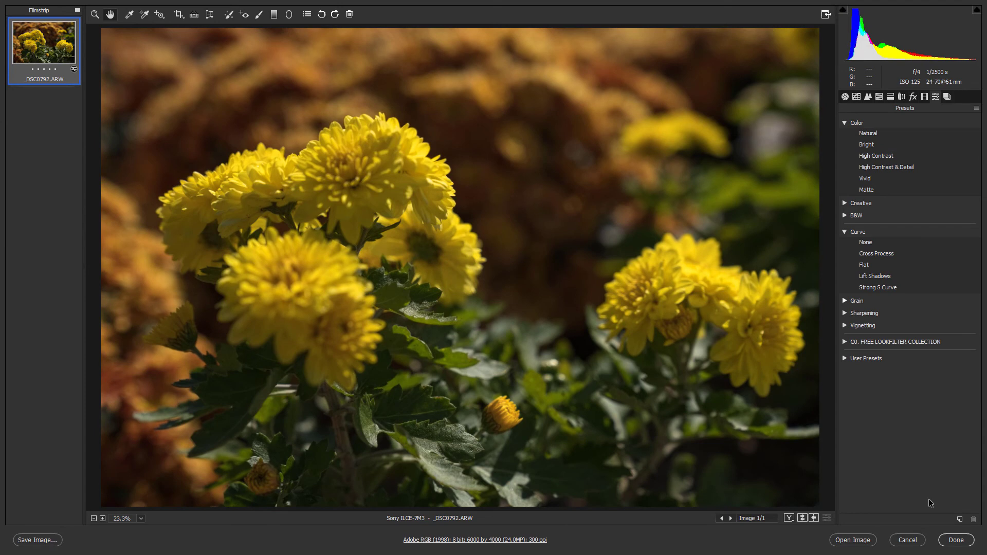
pyautogui.click(955, 540)
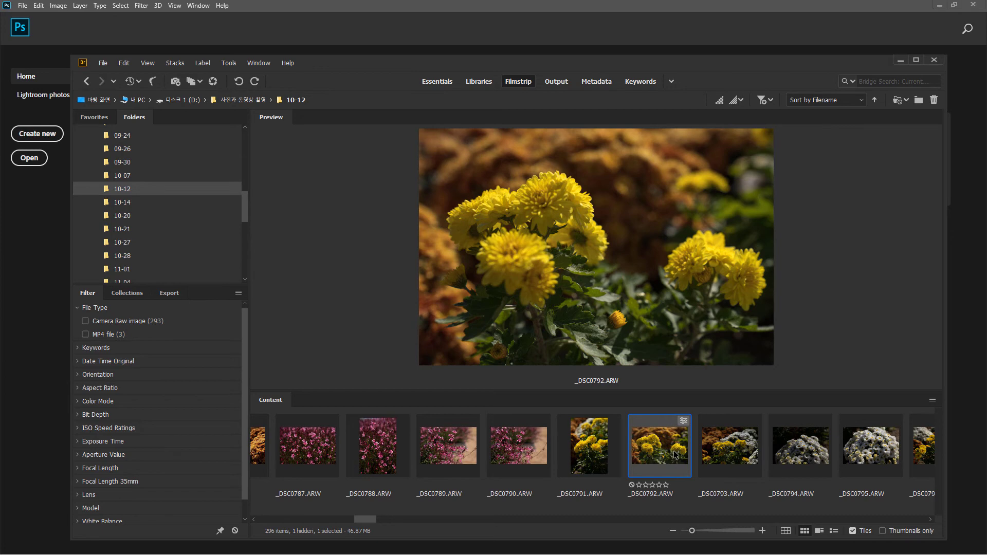
# - Switch to File Explorer and inspect the raw file _DSC0792 and its sidecar file _DSC0792.xmp
pyautogui.hotkey('alt', 'Tab')
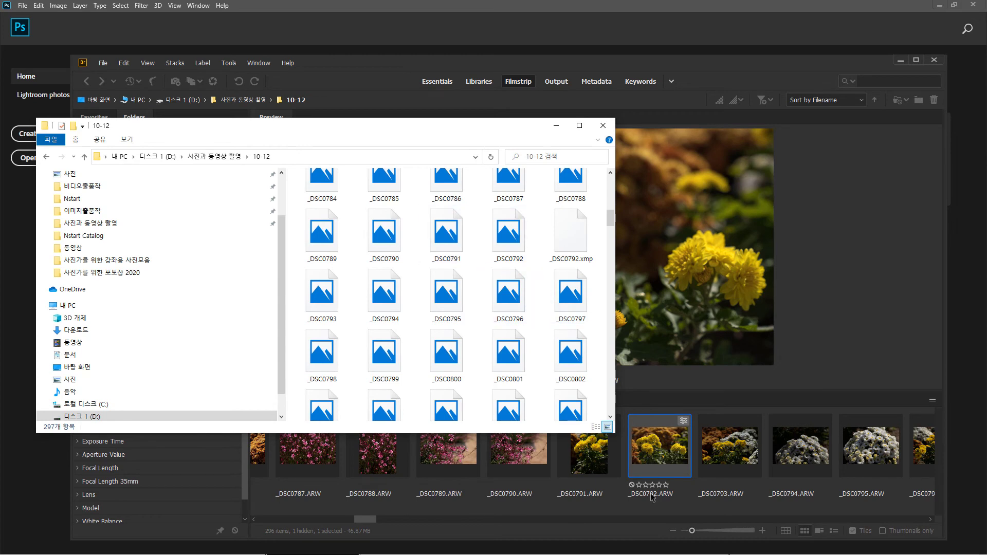
pyautogui.click(509, 230)
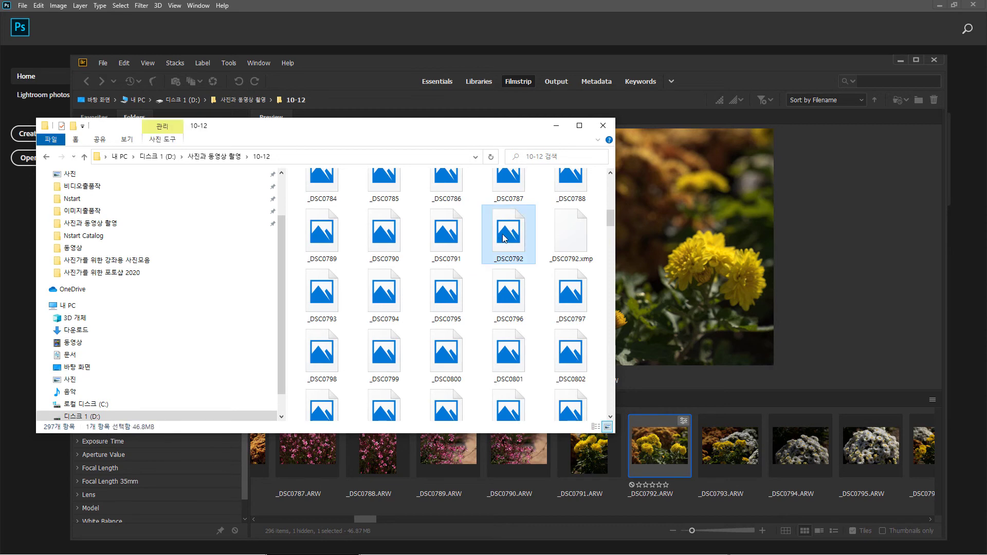
pyautogui.click(565, 234)
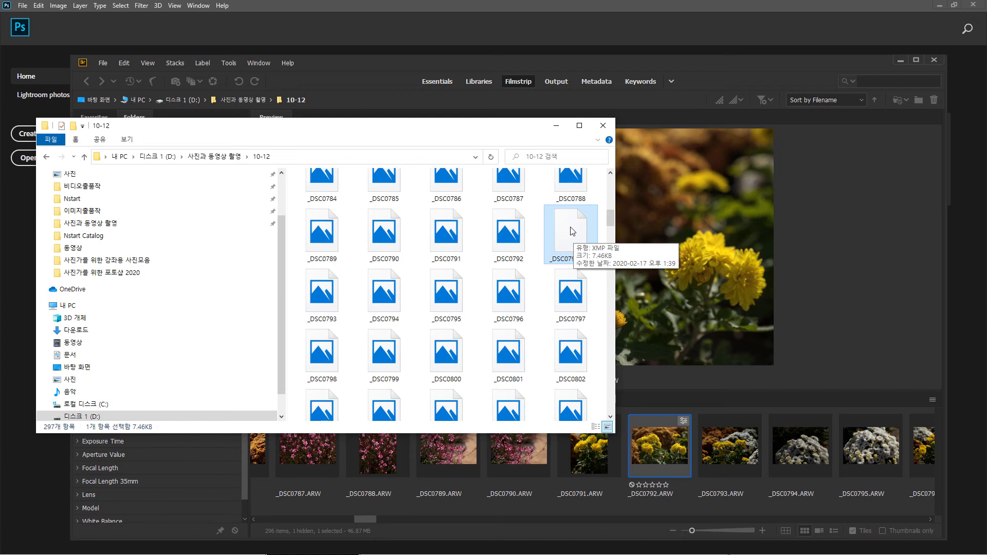
# - Return to Bridge and look at the Develop Settings options available for _DSC0792.ARW
pyautogui.click(671, 445)
pyautogui.rightClick(672, 444)
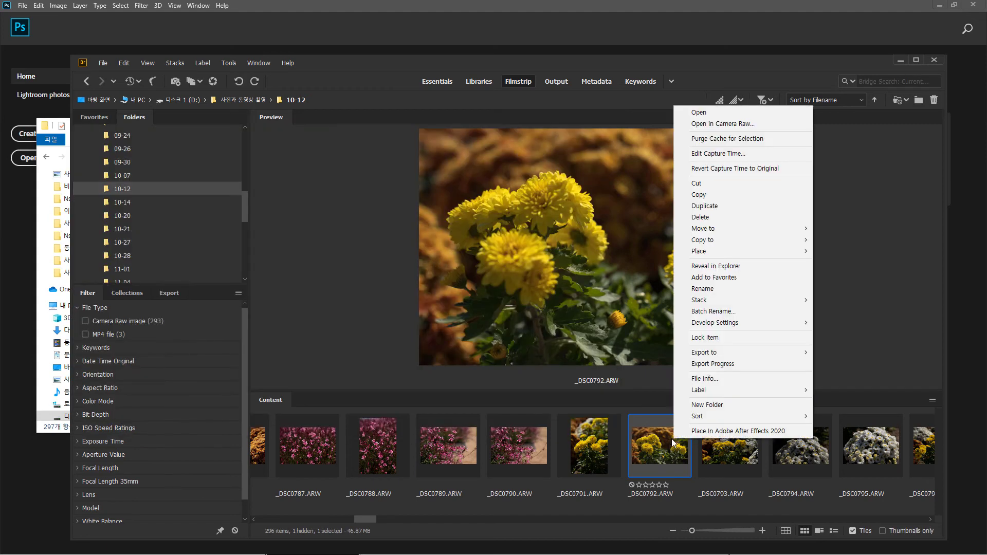
pyautogui.moveTo(733, 323)
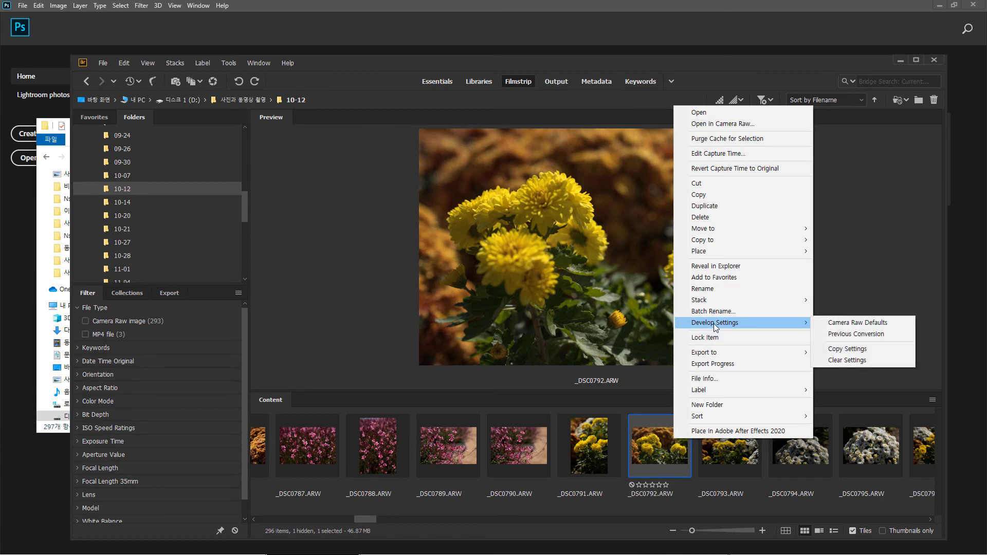
pyautogui.click(859, 360)
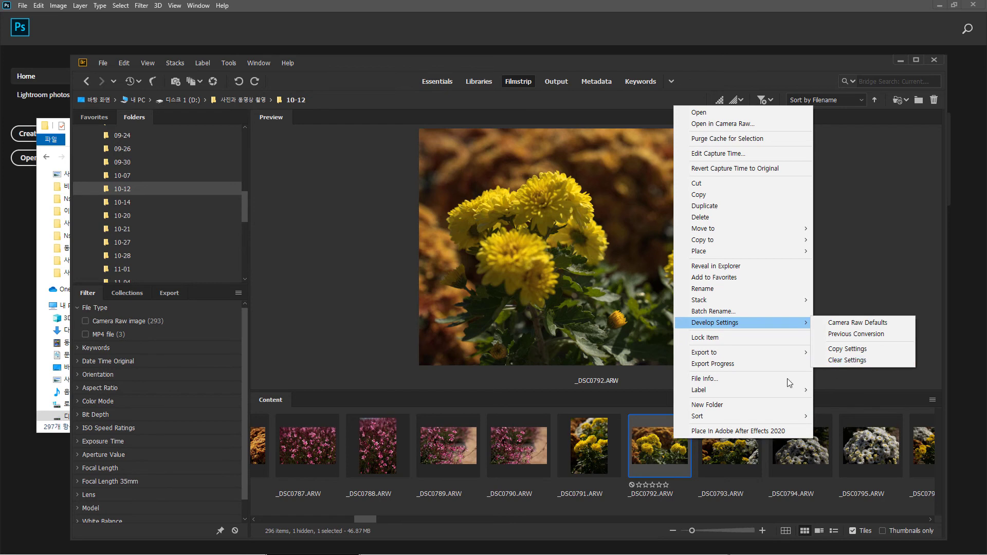
# - Reopen _DSC0792.ARW in Camera Raw, change its treatment to Black & White, and finish editing
pyautogui.rightClick(663, 436)
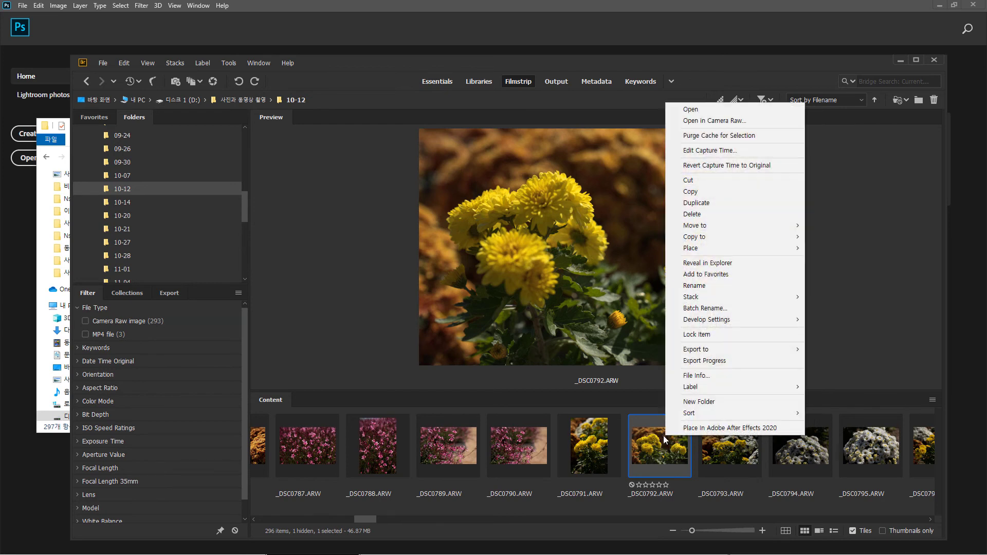
pyautogui.click(715, 124)
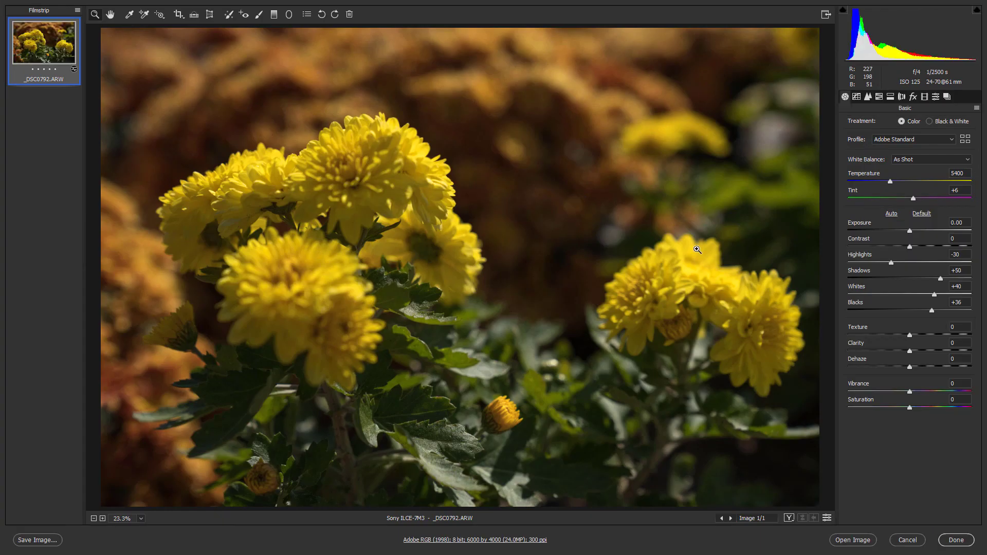
pyautogui.click(929, 122)
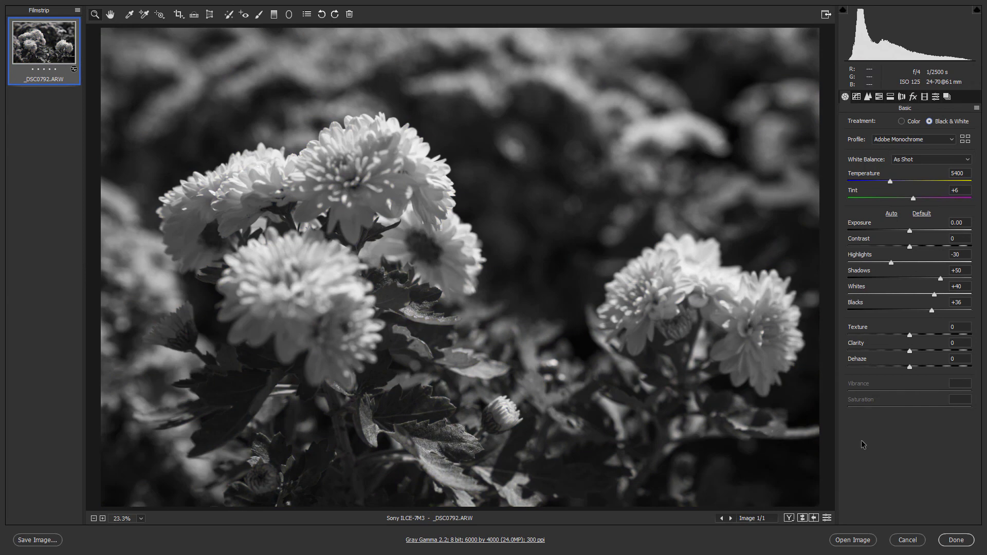
pyautogui.click(956, 539)
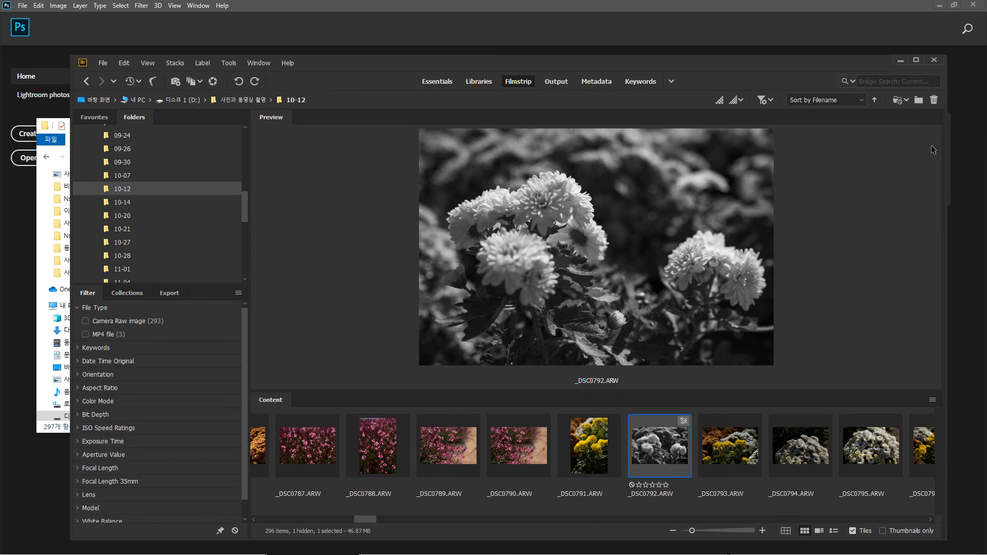
# - Maximize the Bridge window and clear the develop settings of _DSC0792.ARW
pyautogui.click(916, 60)
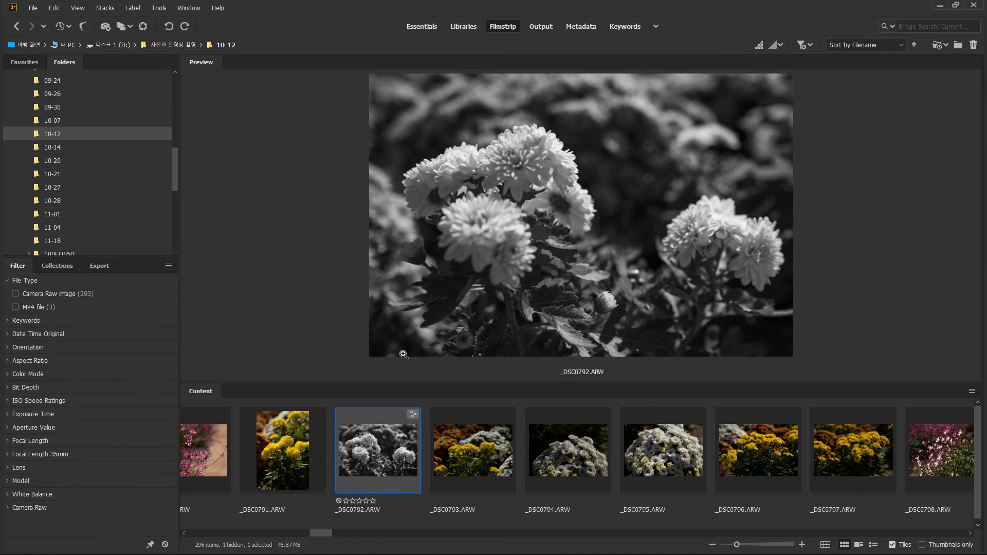
pyautogui.rightClick(392, 437)
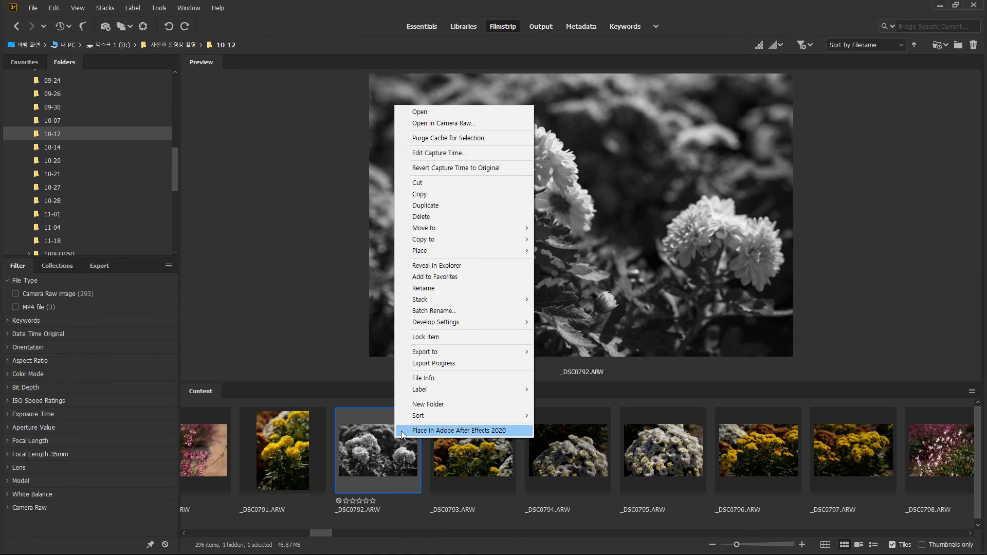
pyautogui.moveTo(475, 322)
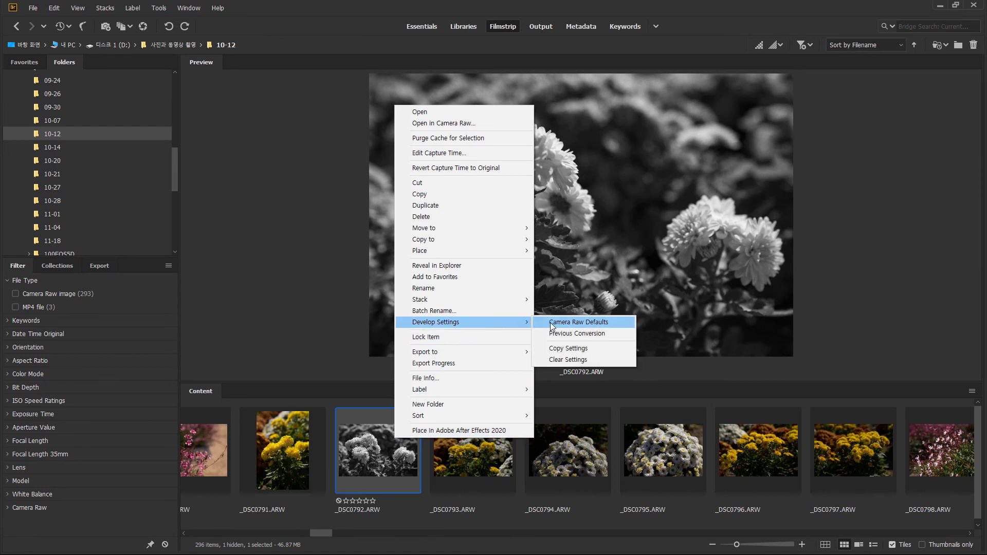
pyautogui.click(613, 359)
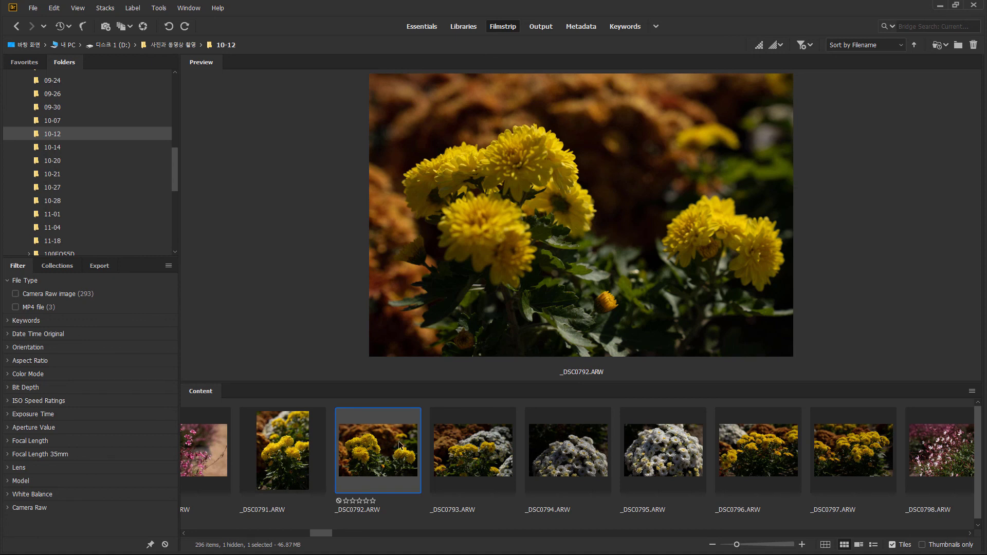
# - Switch to File Explorer, delete the _DSC0792.xmp sidecar file, and close the folder window
pyautogui.hotkey('alt', 'Tab')
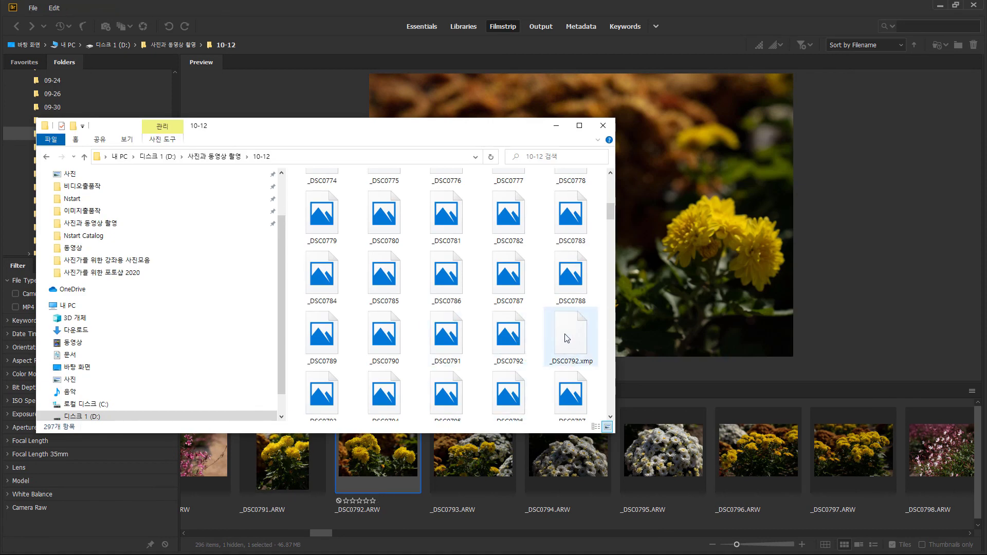
pyautogui.click(567, 337)
pyautogui.press('Delete')
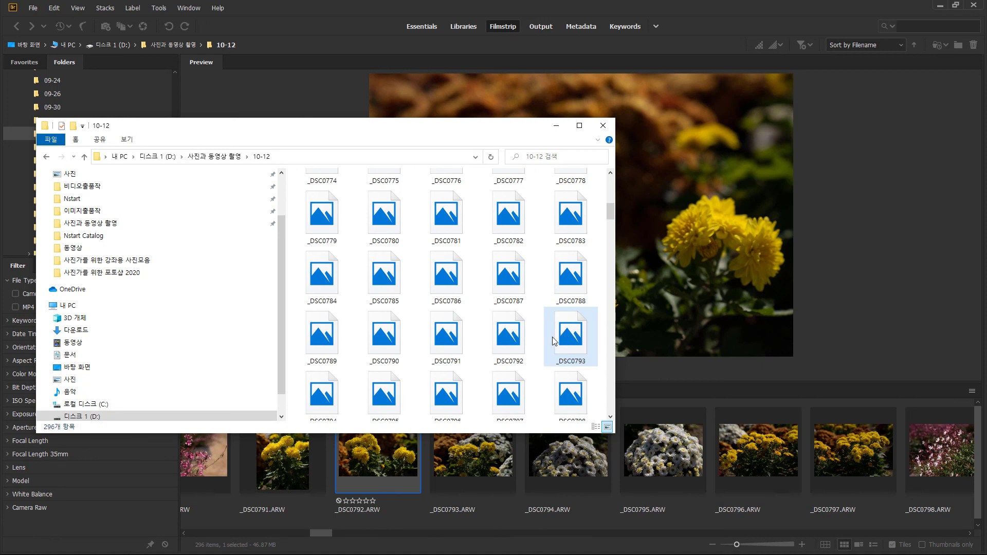
pyautogui.click(596, 126)
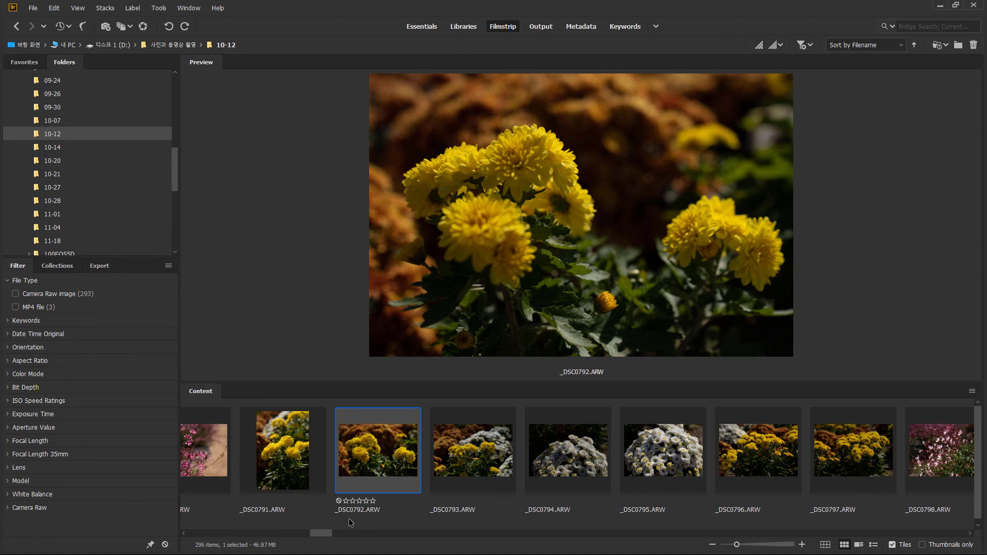
# - Open the Nstart folder from the Bridge favorites
pyautogui.moveTo(323, 537); pyautogui.dragTo(657, 537)
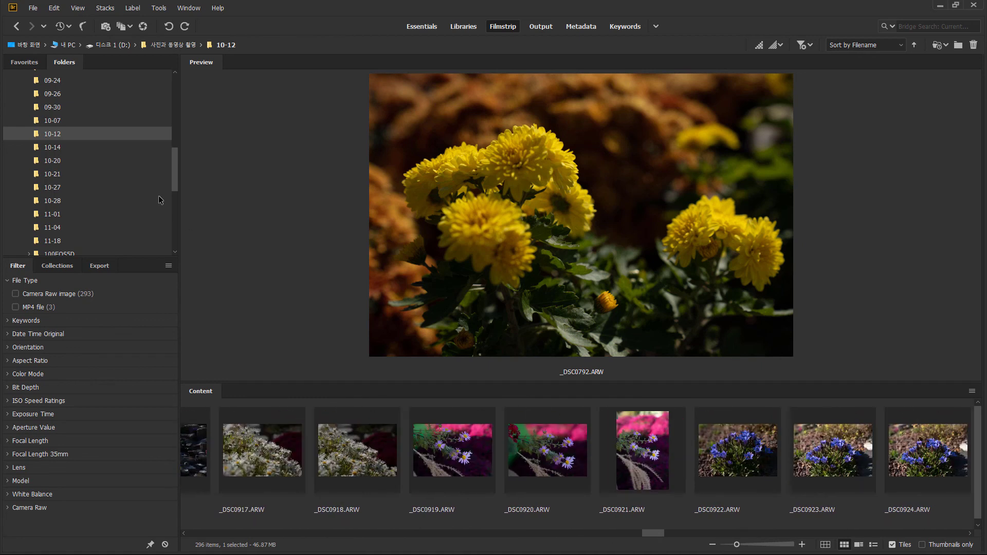
pyautogui.moveTo(176, 169); pyautogui.dragTo(182, 134)
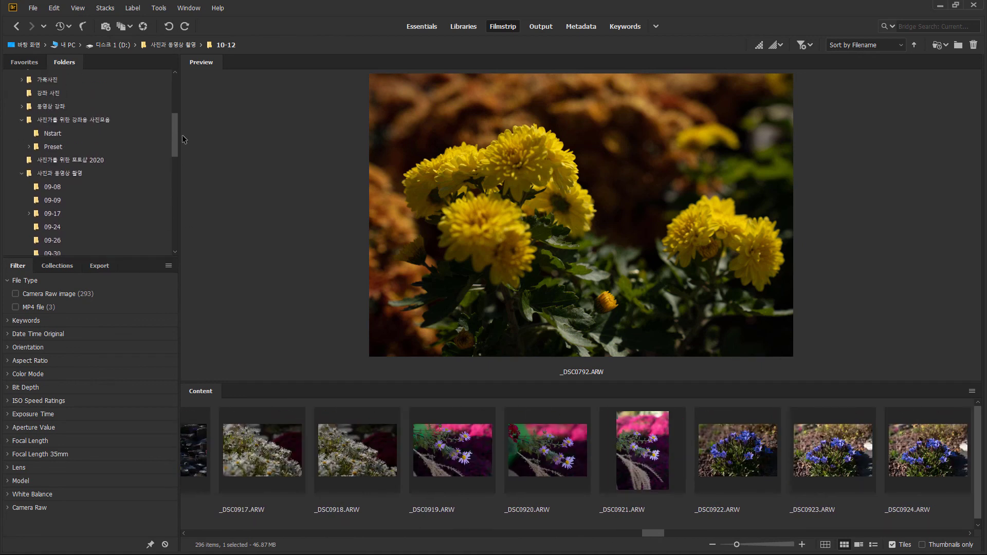
pyautogui.click(34, 67)
pyautogui.click(28, 79)
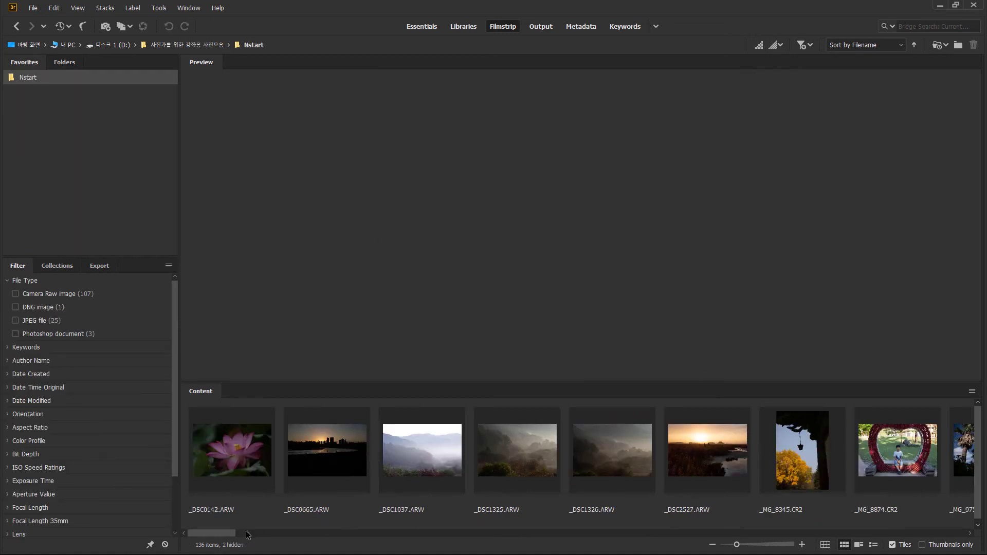
# - Open people-2605526_1920.jpg in Camera Raw, change its treatment to Black & White, and finish editing
pyautogui.moveTo(231, 537); pyautogui.dragTo(974, 537)
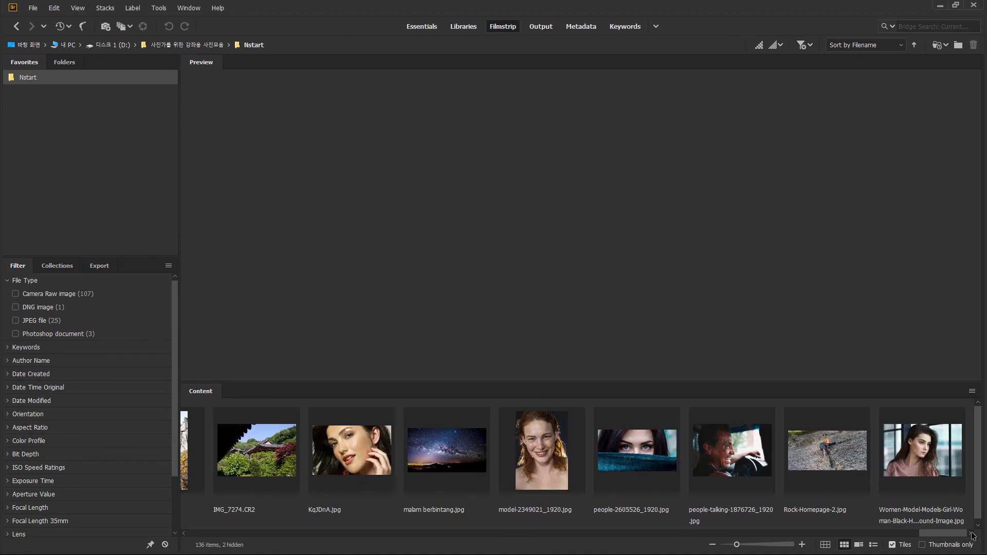
pyautogui.click(660, 453)
pyautogui.rightClick(647, 443)
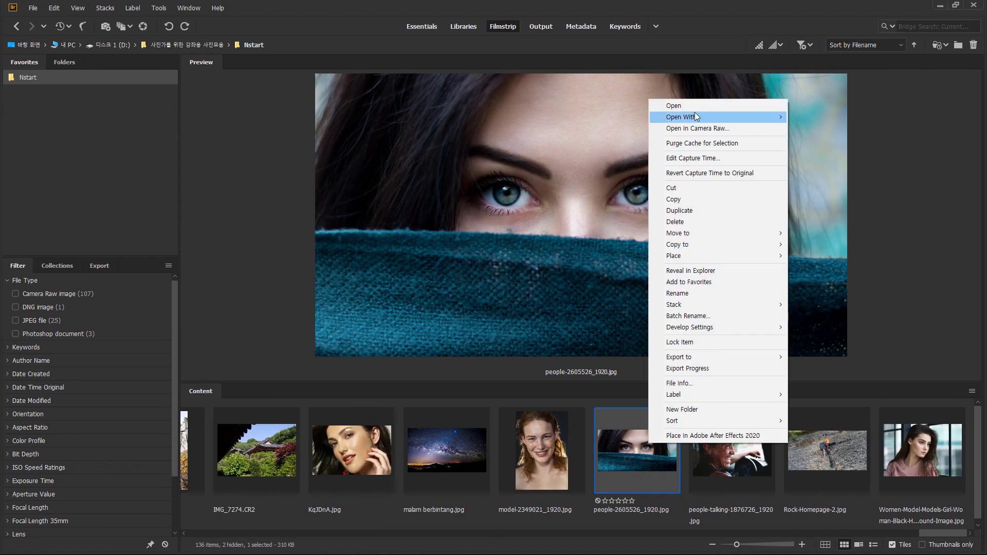
pyautogui.click(699, 130)
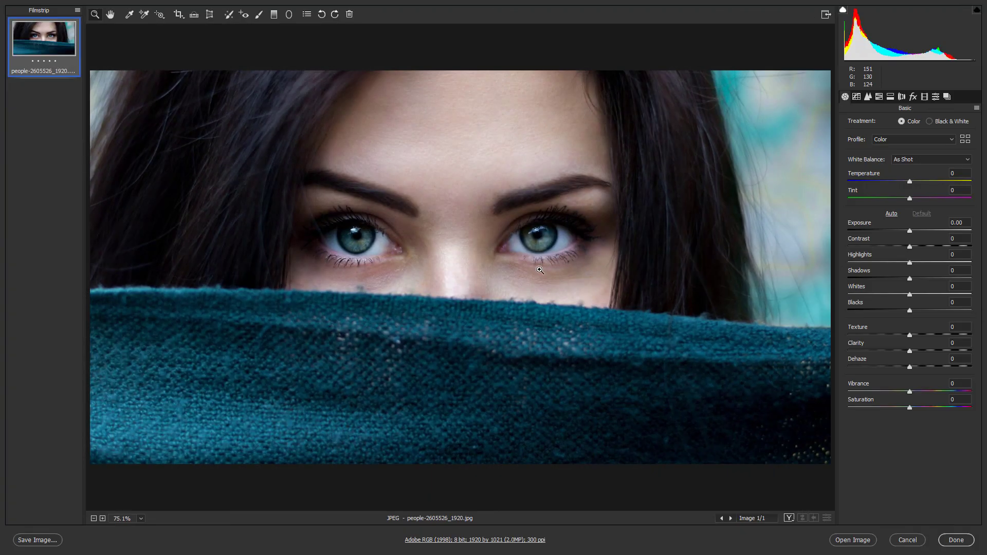
pyautogui.click(929, 121)
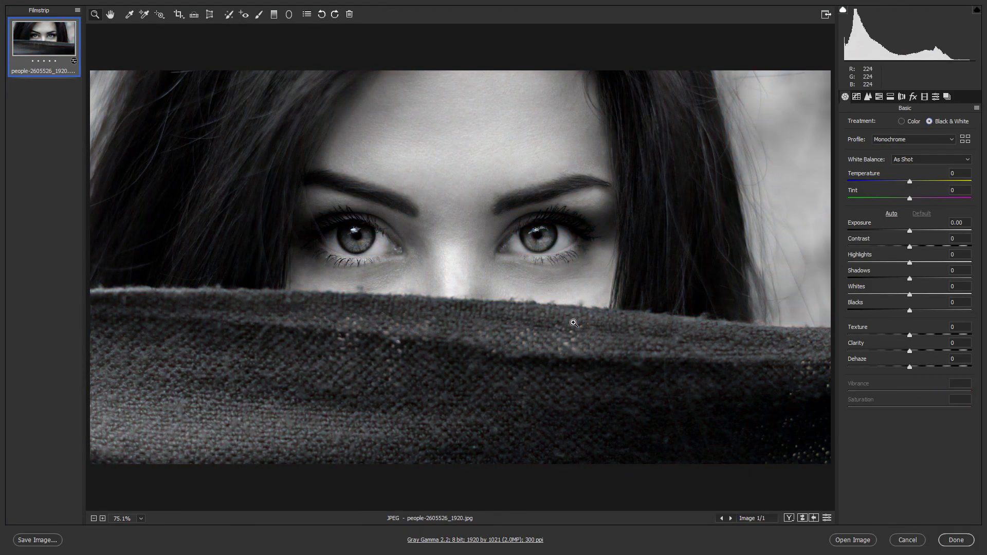
pyautogui.click(957, 540)
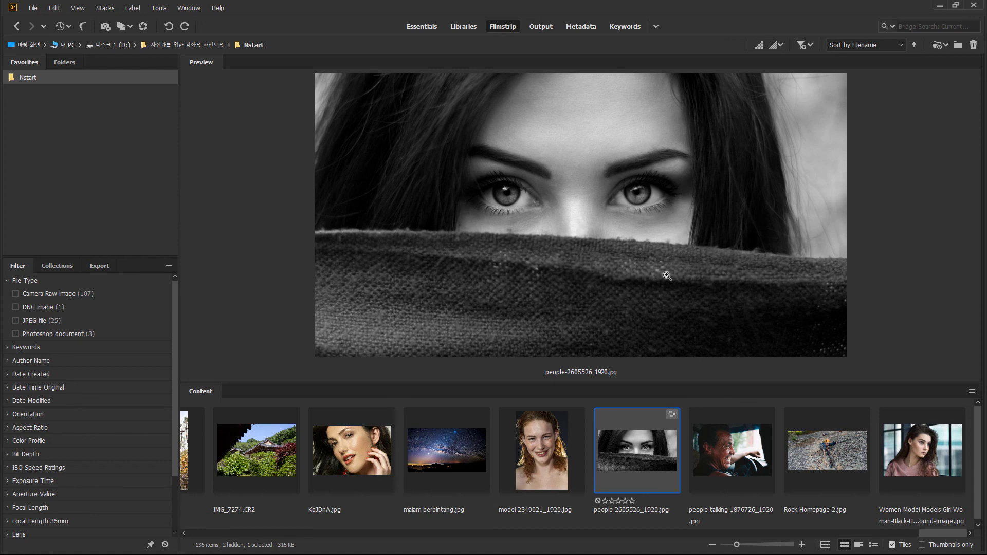
# - Reopen people-2605526_1920.jpg in Camera Raw to check its stored settings, and close it again
pyautogui.rightClick(659, 447)
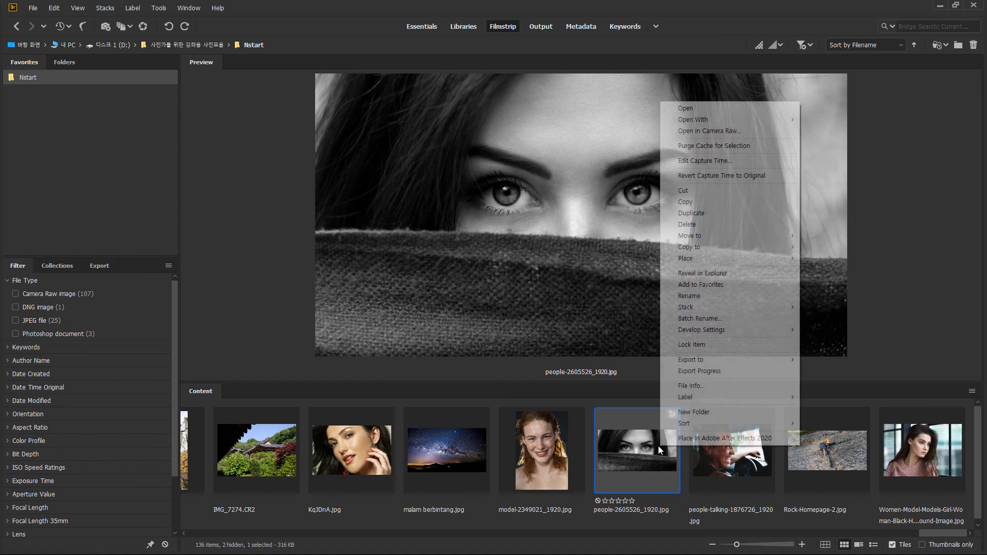
pyautogui.click(710, 131)
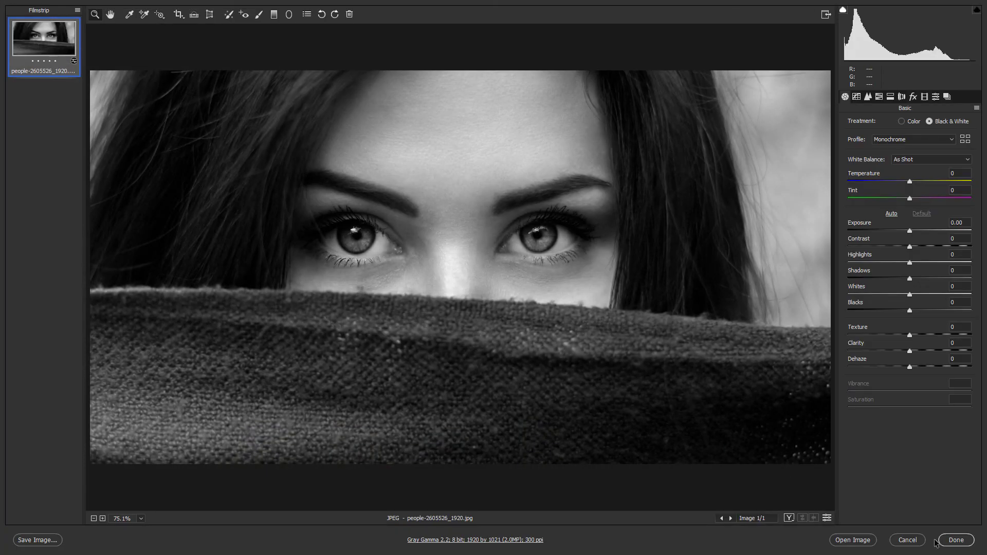
pyautogui.click(945, 544)
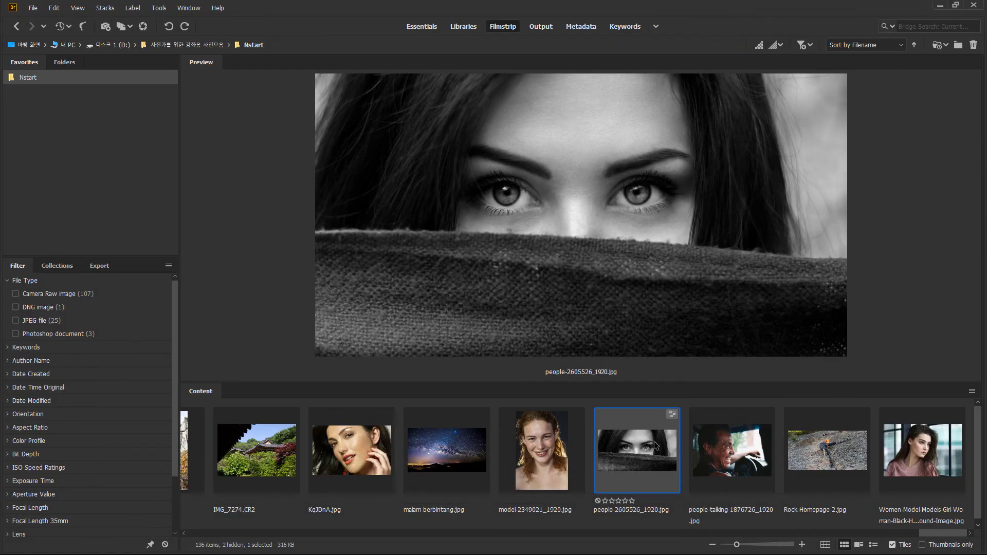
# - Clear the develop settings of people-2605526_1920.jpg to restore the original color image
pyautogui.rightClick(656, 445)
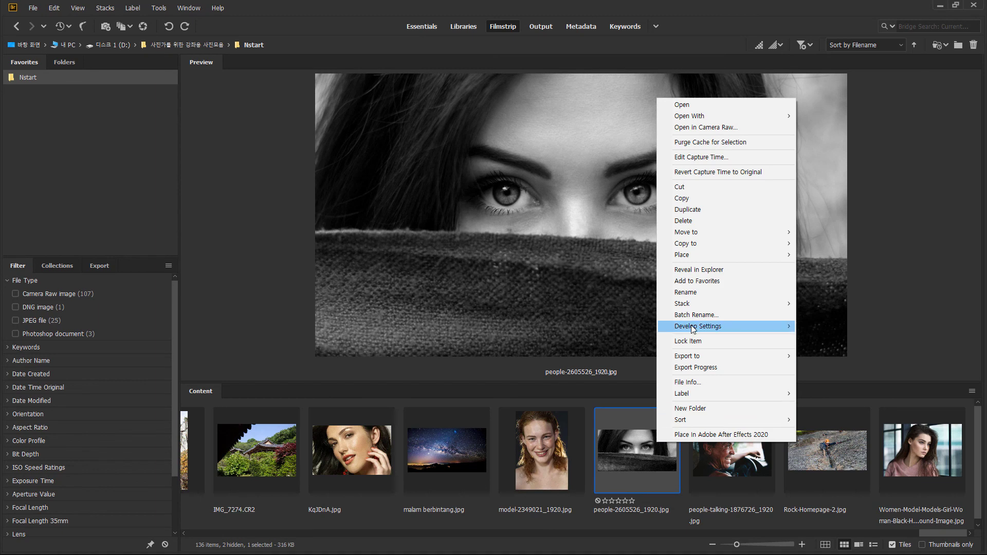
pyautogui.moveTo(693, 329)
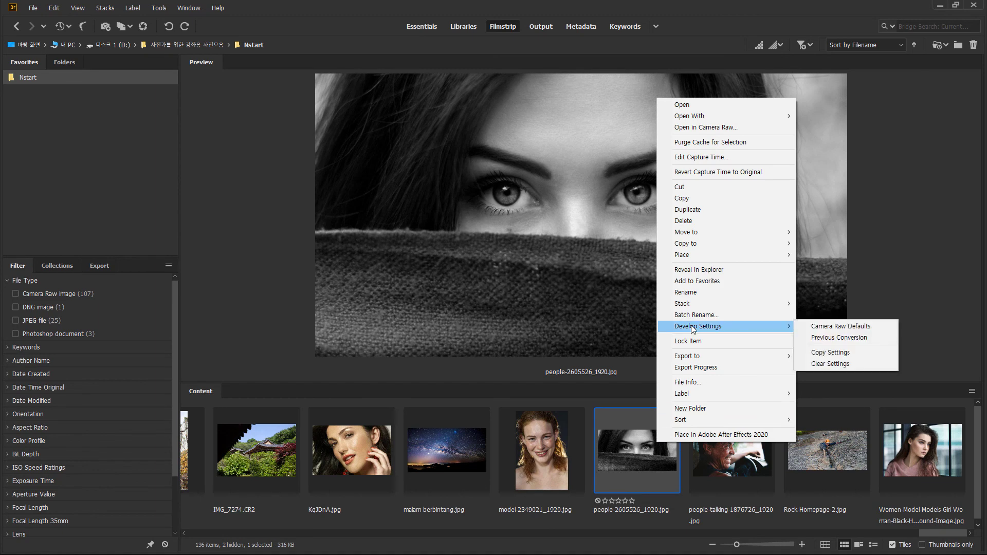
pyautogui.click(840, 364)
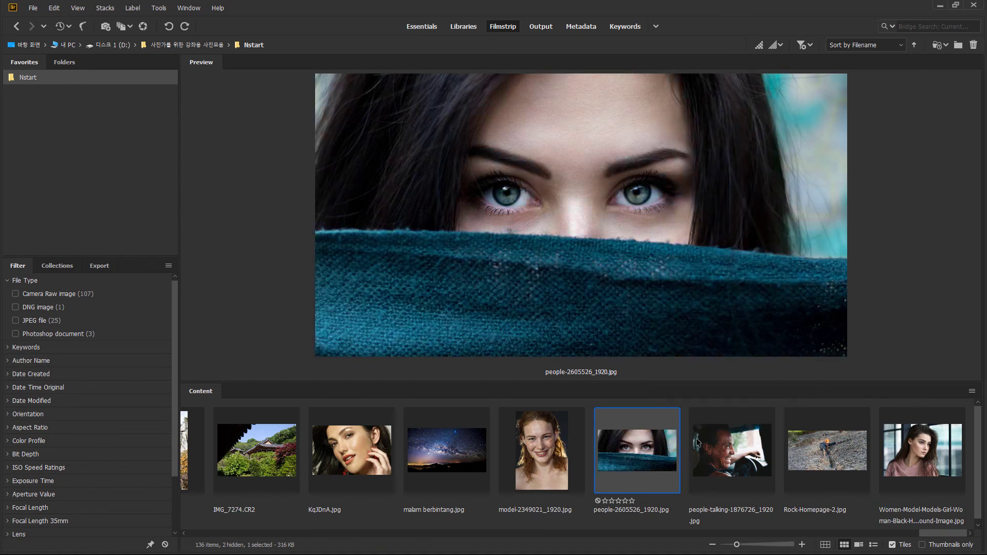